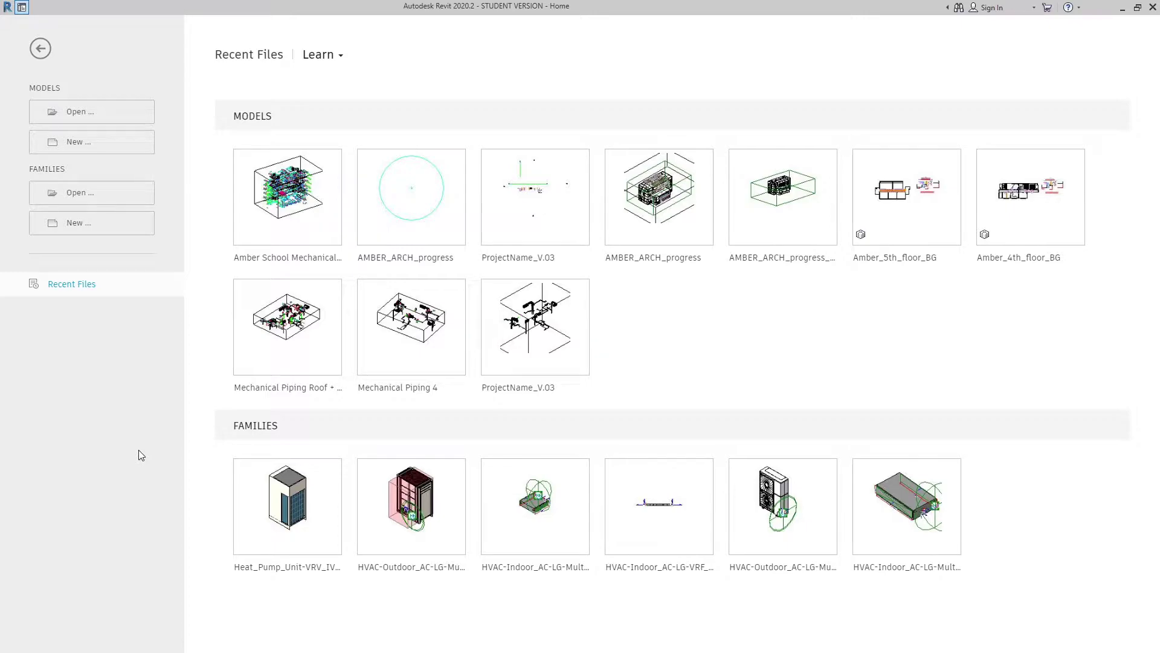
Step: Create a new project, Project2, based on the Mechanical Template
{"action": "left_click", "coordinate": [80, 142]}
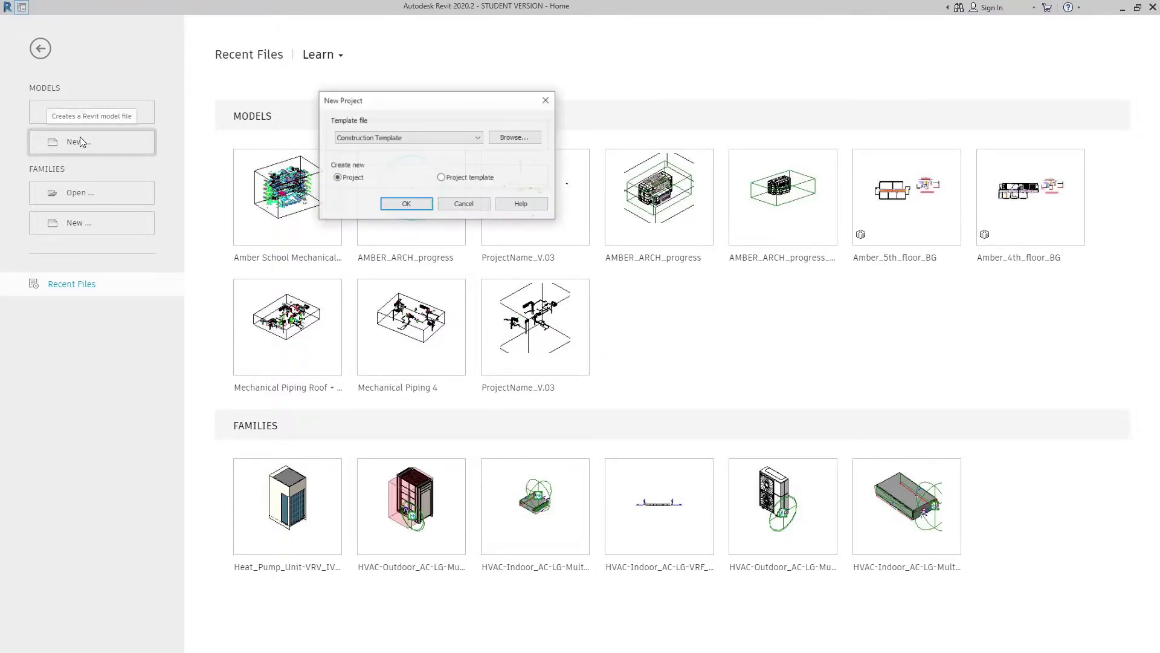
{"action": "left_click", "coordinate": [349, 143]}
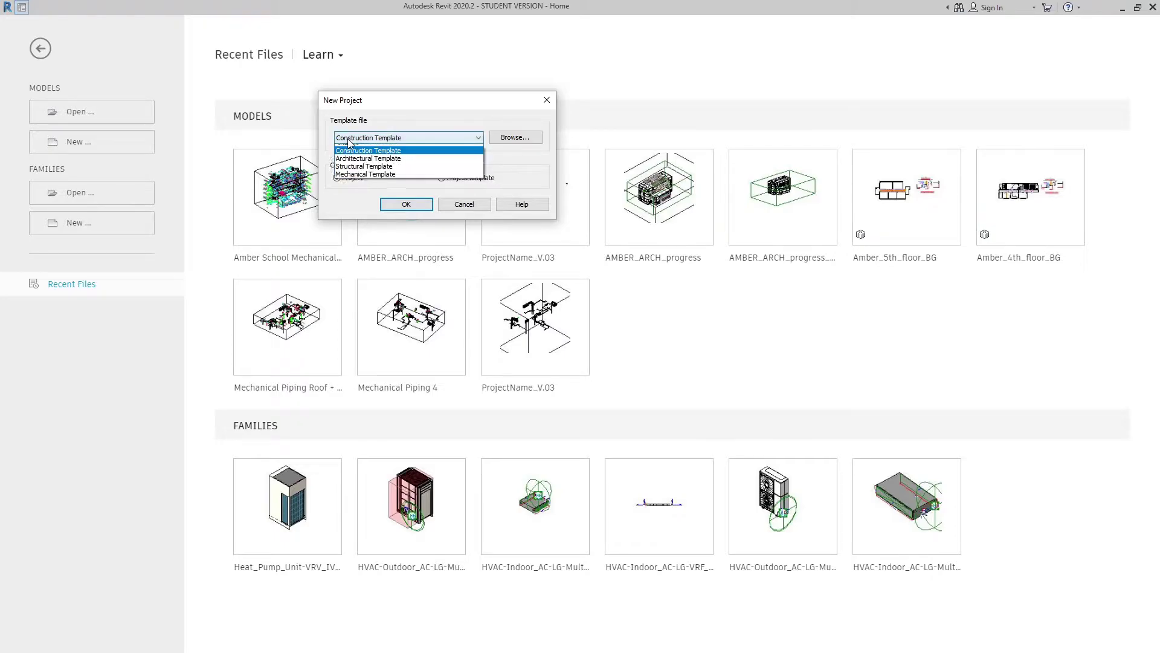
{"action": "left_click", "coordinate": [366, 174]}
{"action": "left_click", "coordinate": [365, 179]}
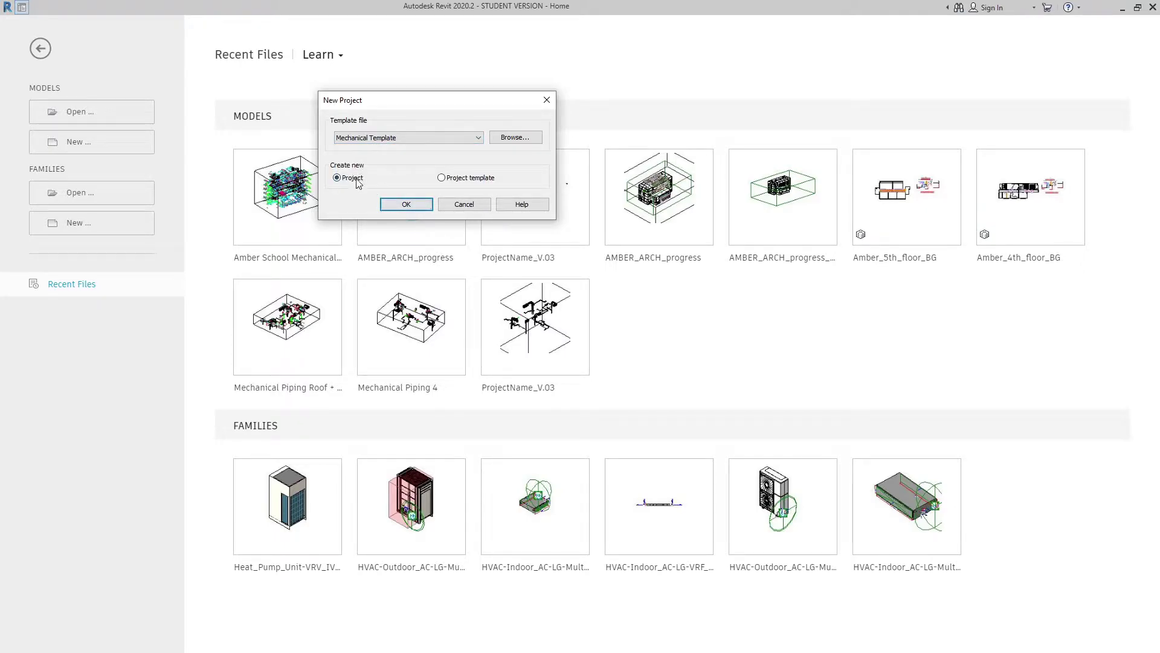
{"action": "left_click", "coordinate": [397, 205]}
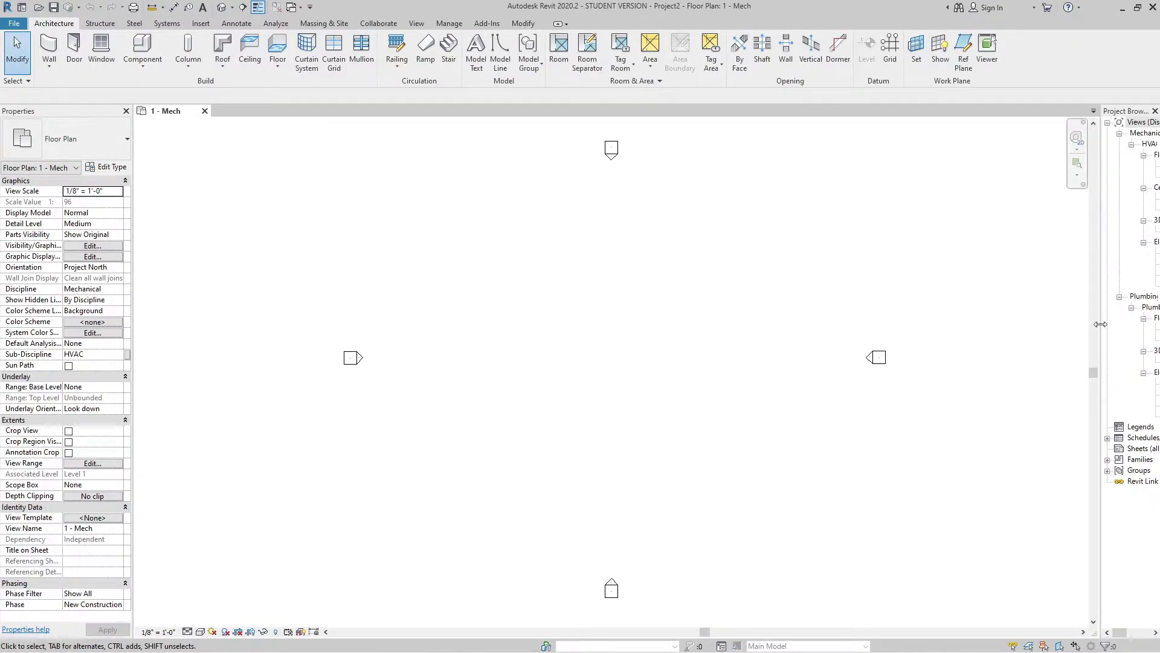
Step: Open the East - Mech elevation and zoom to check Level 1 at 0' and Level 2 at 10'
{"action": "left_click_drag", "start_coordinate": [1101, 324], "coordinate": [1008, 318]}
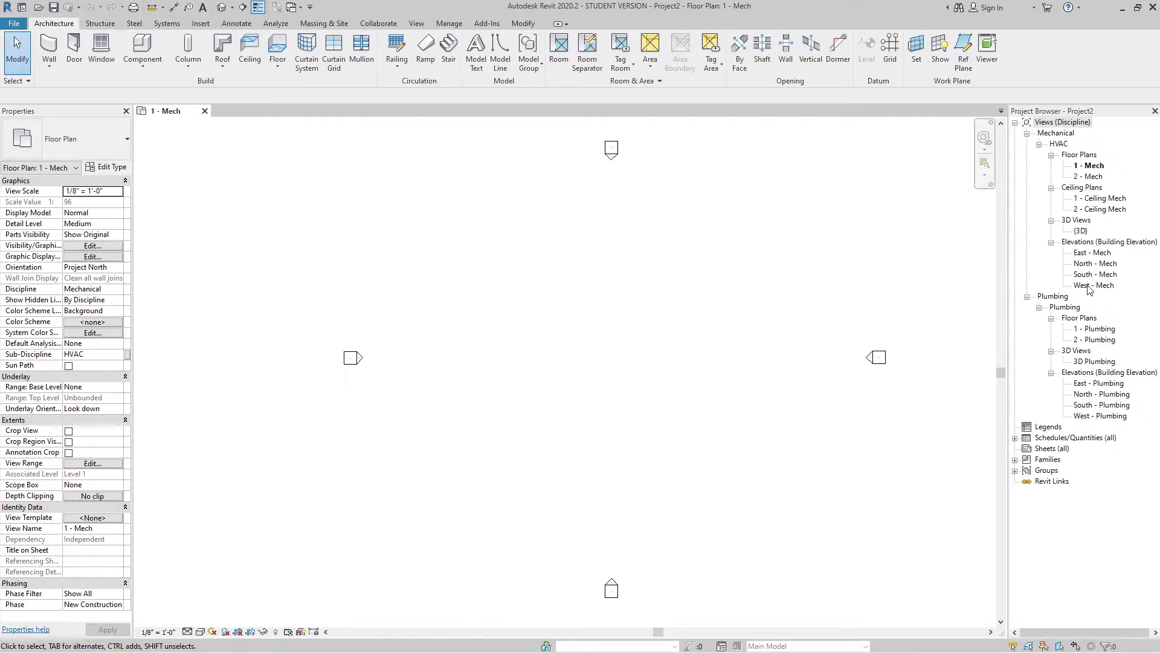
{"action": "double_click", "coordinate": [1086, 253]}
{"action": "scroll", "coordinate": [869, 311], "scroll_direction": "up", "scroll_amount": 5}
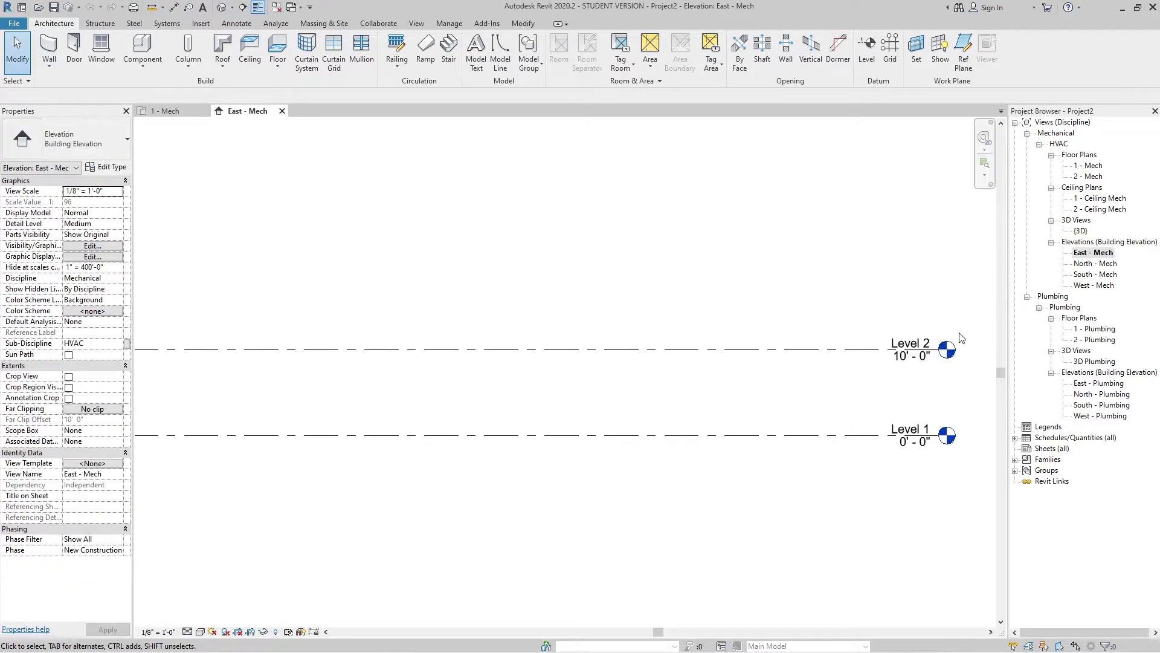
{"action": "scroll", "coordinate": [825, 302], "scroll_direction": "up", "scroll_amount": 1}
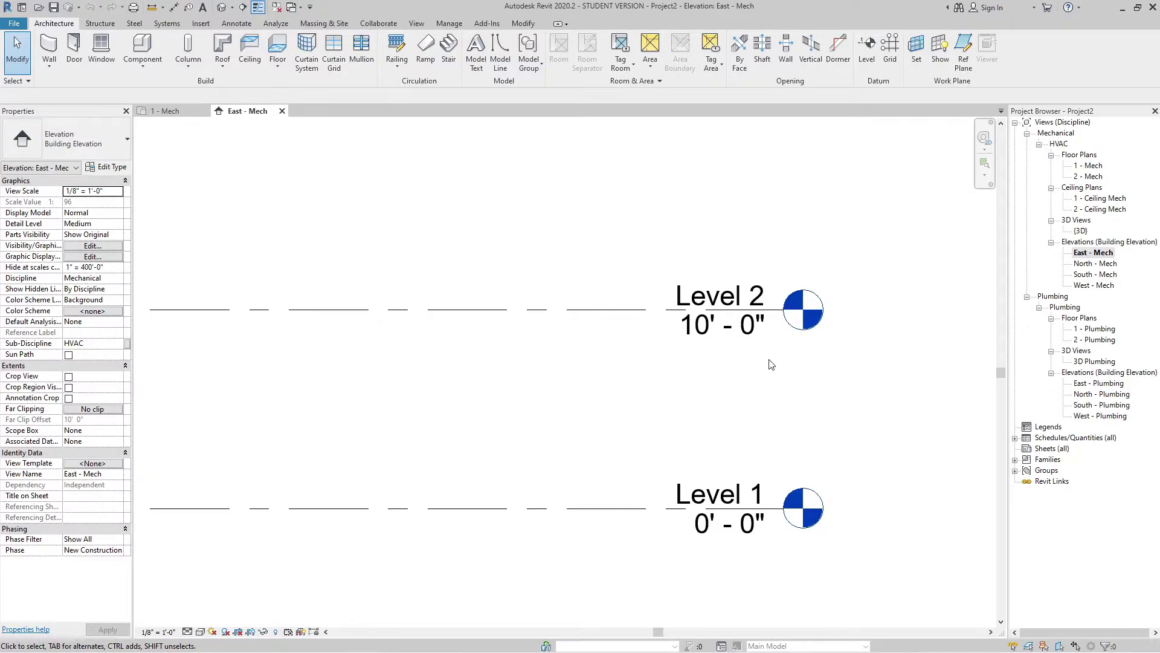
{"action": "scroll", "coordinate": [771, 365], "scroll_direction": "down", "scroll_amount": 4}
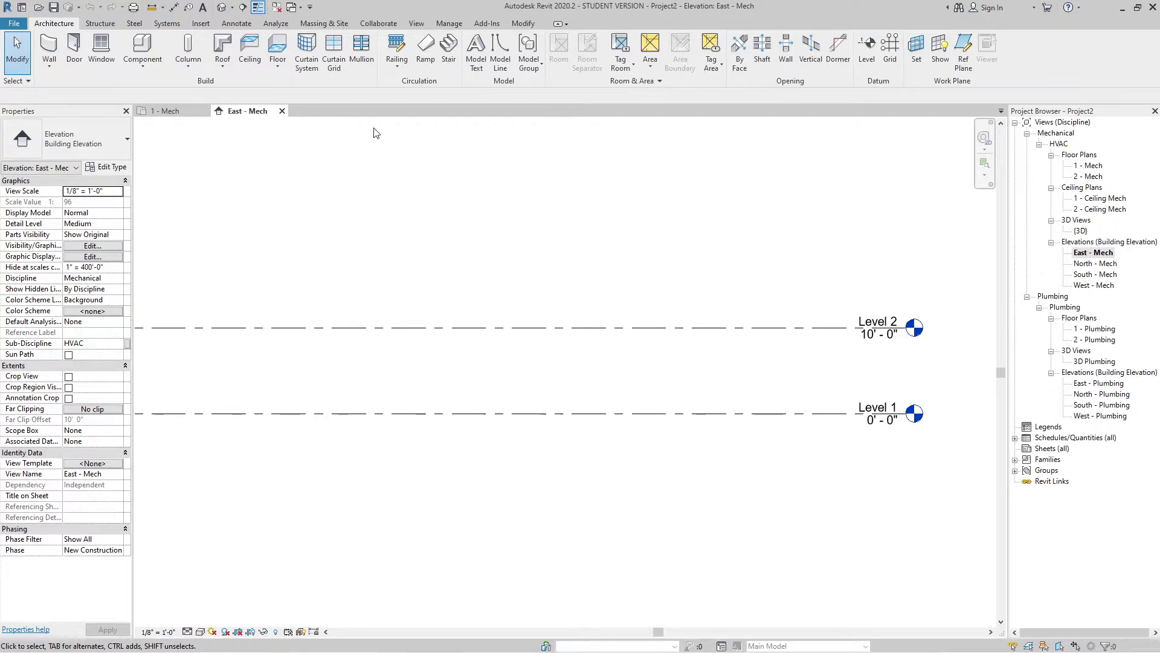
Step: Draw two vertical 12" x 12" ducts running between Level 1 and 21'
{"action": "left_click", "coordinate": [159, 26]}
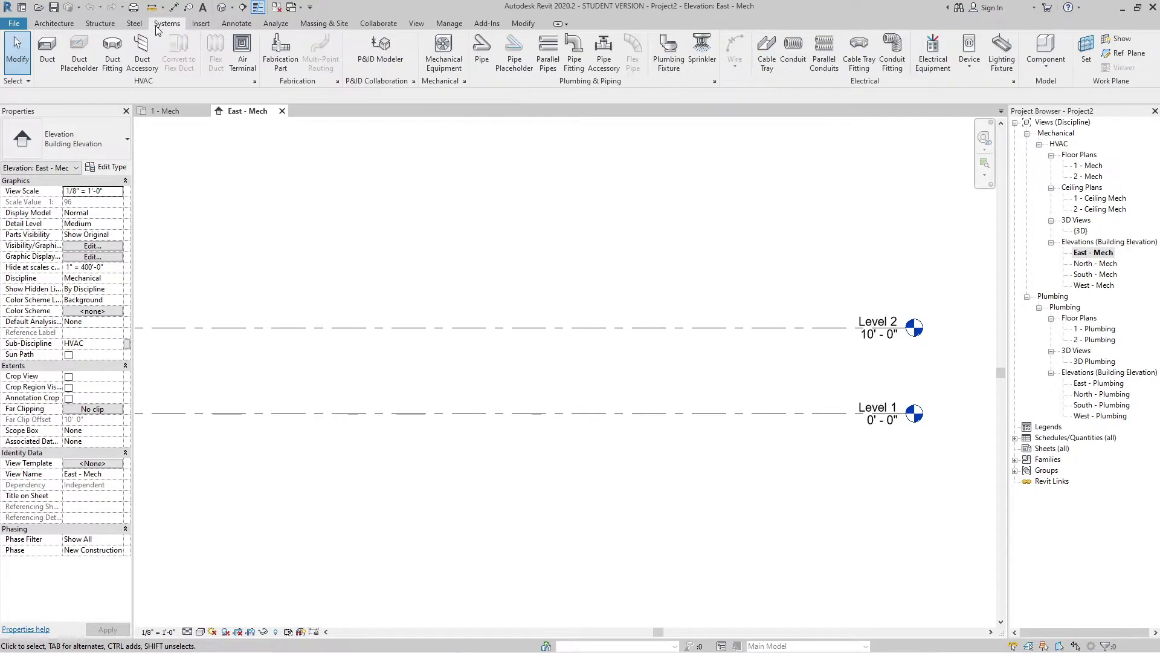
{"action": "left_click", "coordinate": [47, 51]}
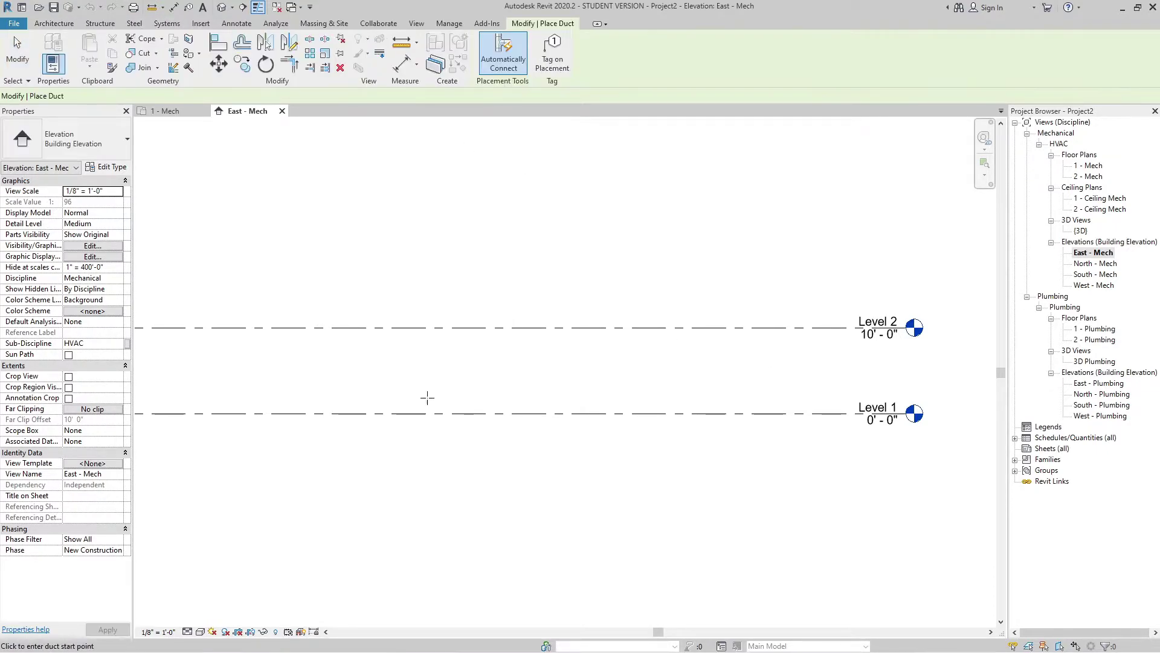
{"action": "scroll", "coordinate": [474, 407], "scroll_direction": "up", "scroll_amount": 2}
{"action": "left_click", "coordinate": [474, 416]}
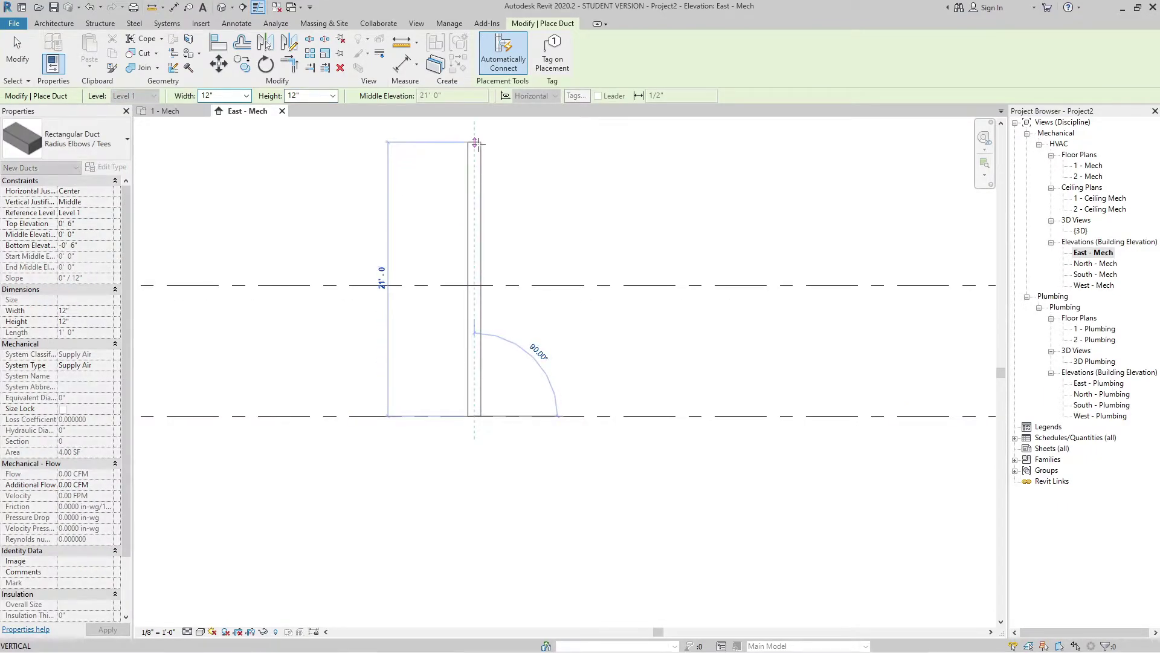
{"action": "left_click", "coordinate": [476, 143]}
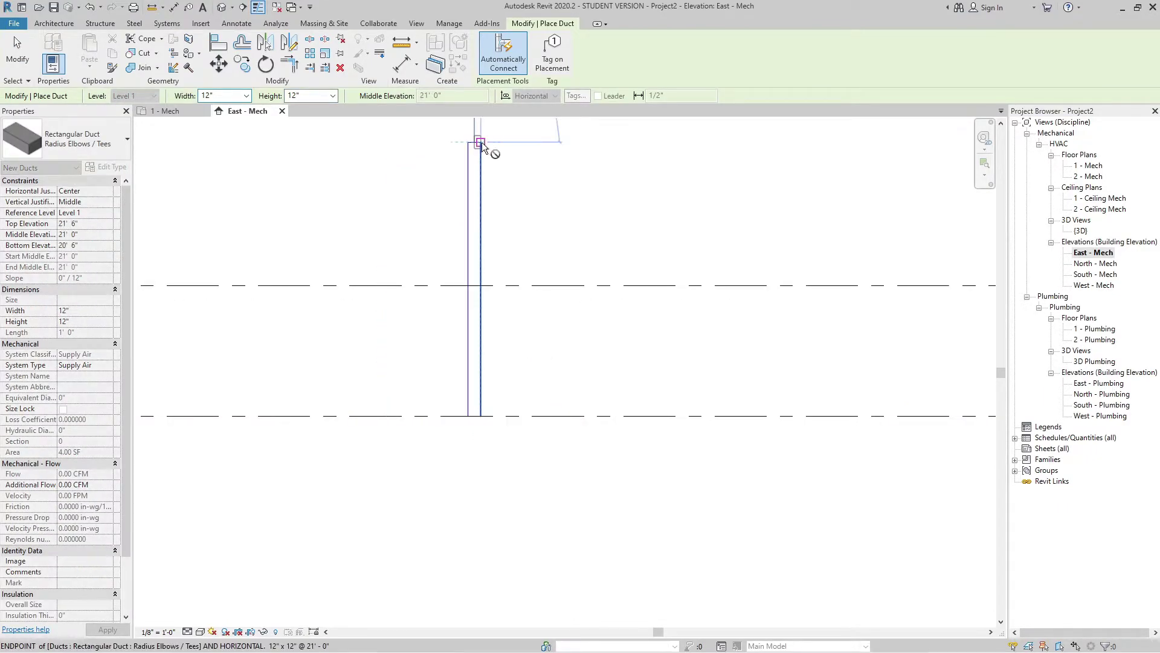
{"action": "left_click", "coordinate": [571, 142]}
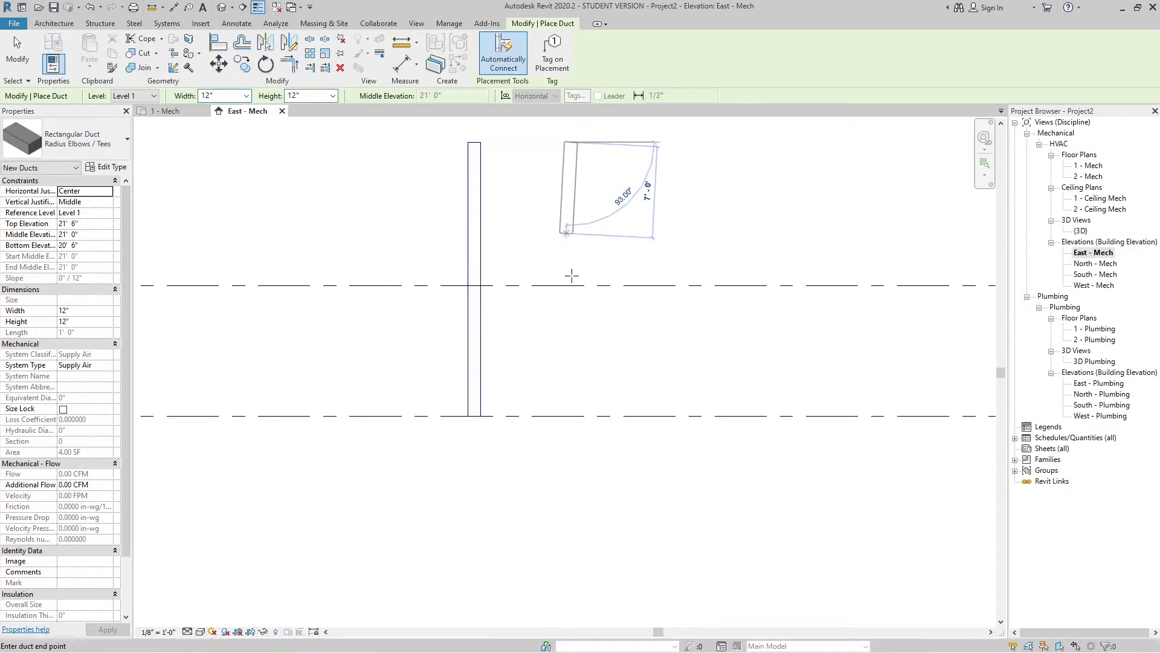
{"action": "left_click", "coordinate": [571, 415]}
{"action": "key", "text": "Escape"}
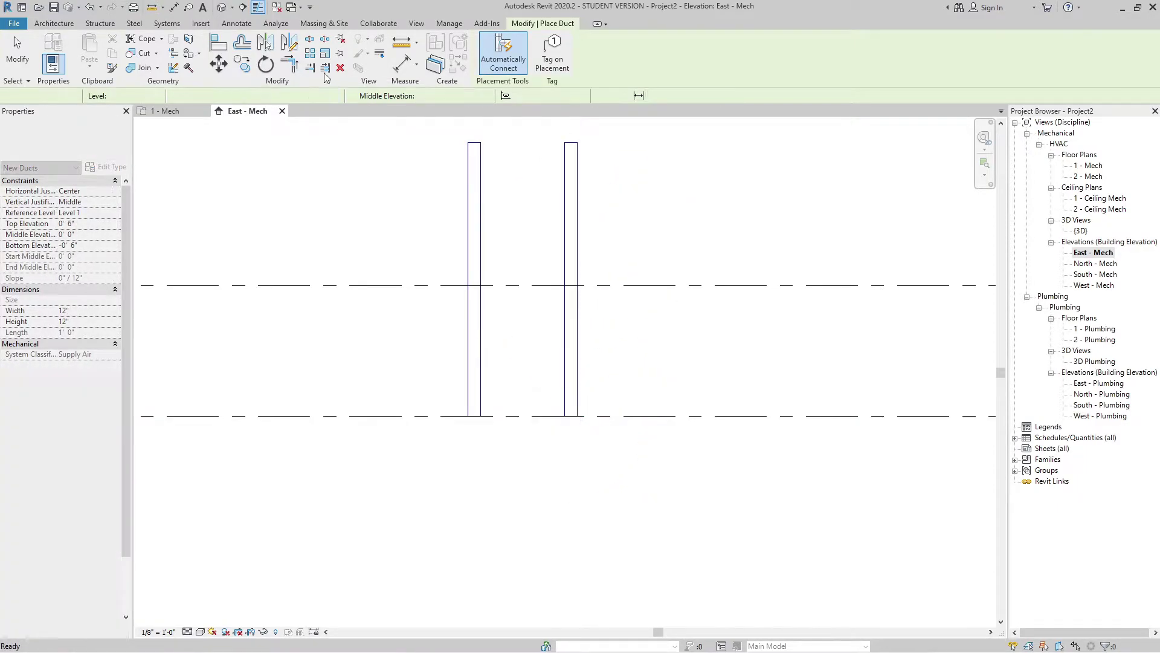
Step: Draw a vertical 6" pipe left of the ducts, from about 21' down to Level 1
{"action": "left_click", "coordinate": [166, 24]}
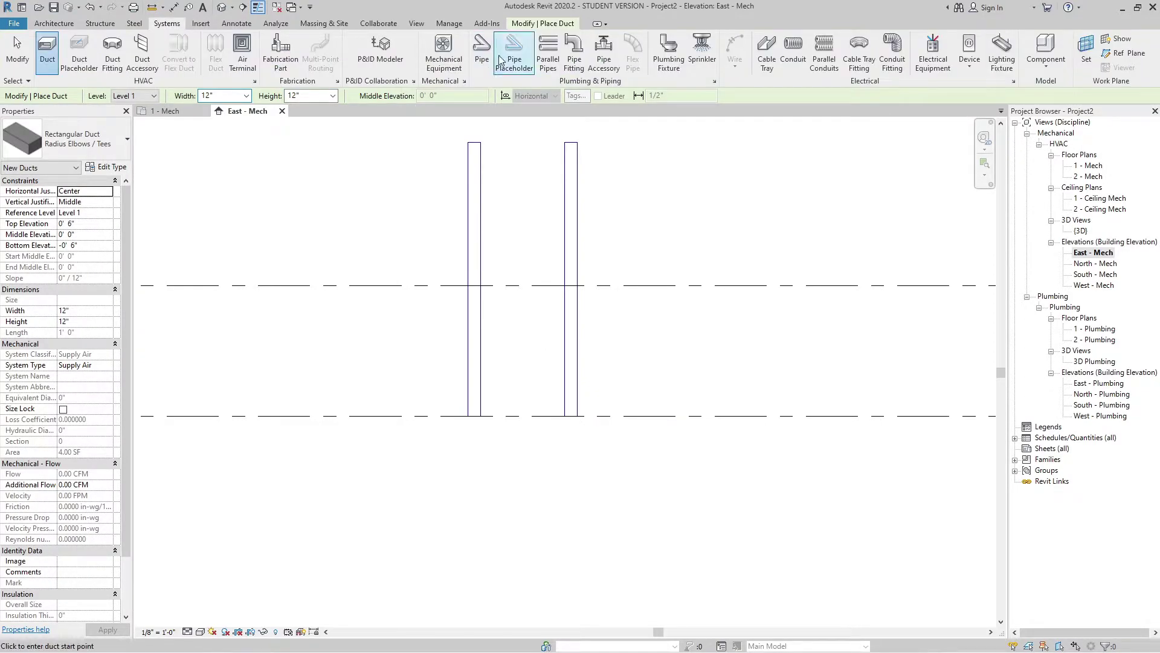
{"action": "left_click", "coordinate": [473, 71]}
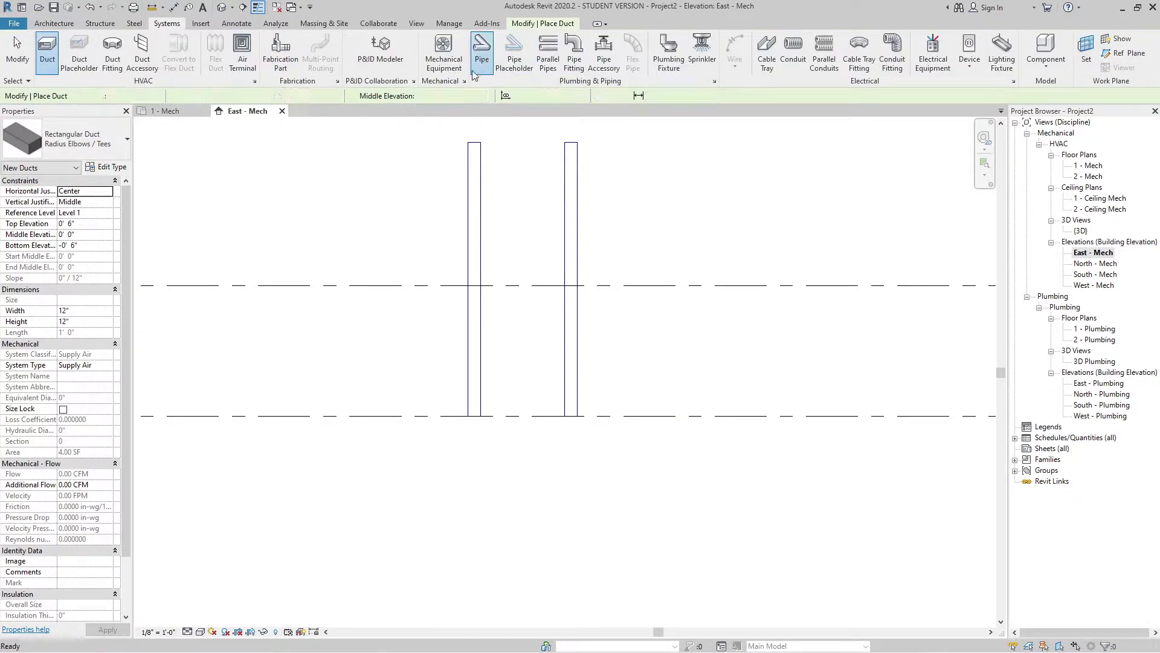
{"action": "left_click", "coordinate": [397, 142]}
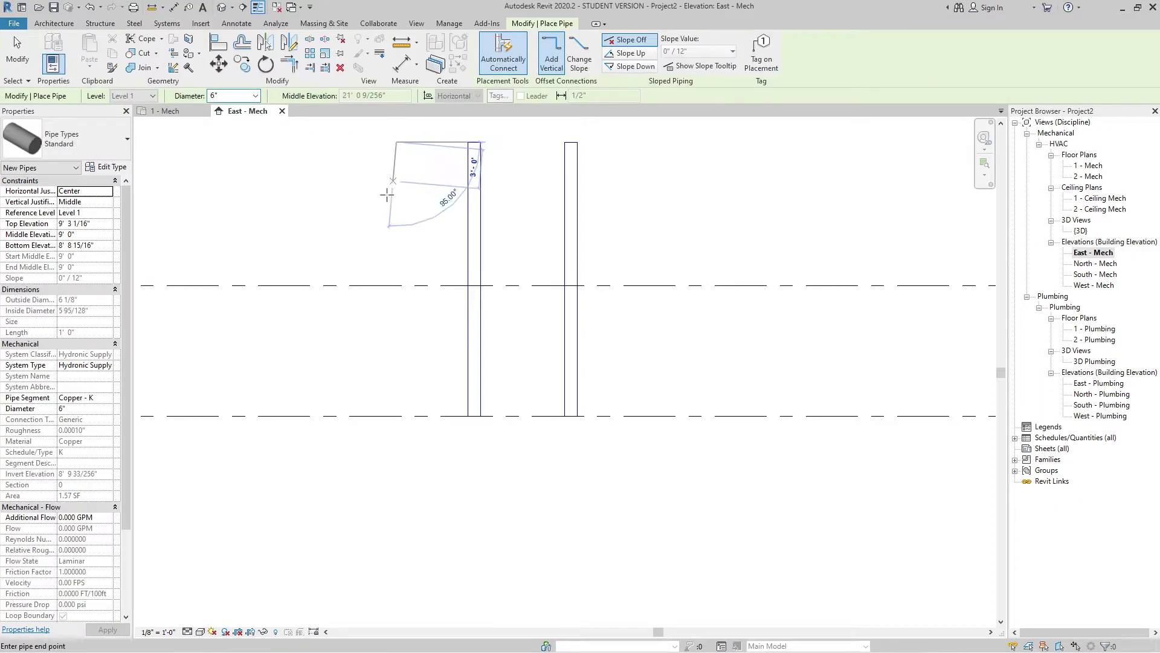
{"action": "left_click", "coordinate": [397, 416]}
{"action": "key", "text": "Escape"}
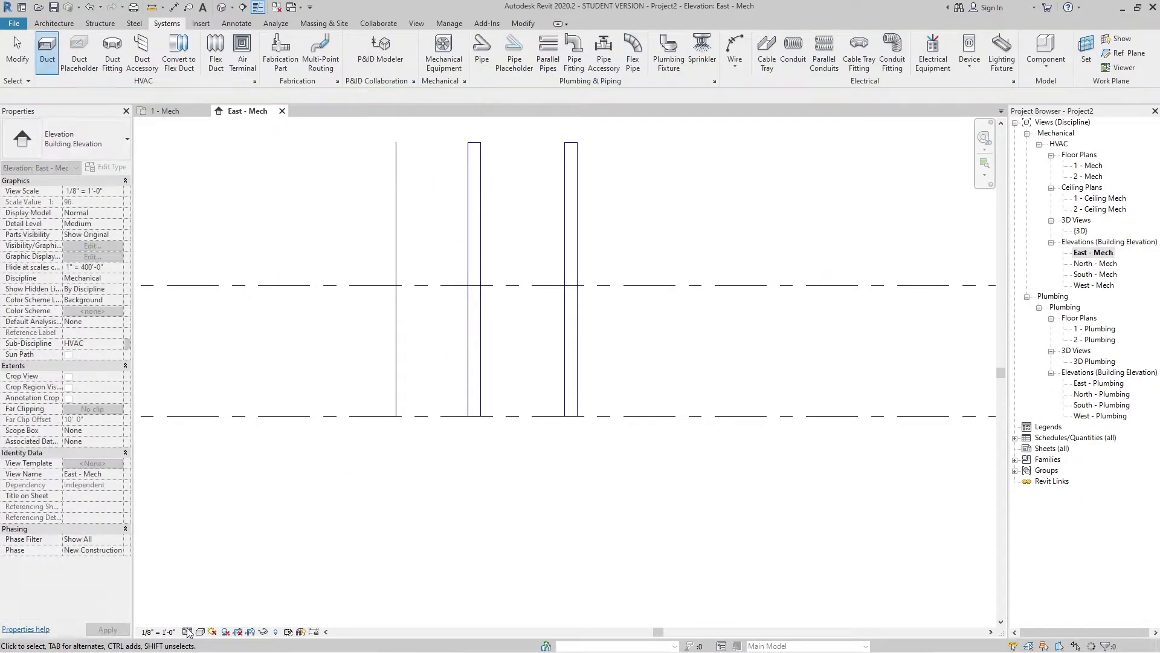
{"action": "left_click", "coordinate": [188, 632]}
Step: Set the elevation to Fine detail level and Shaded visual style, then review the risers
{"action": "left_click", "coordinate": [194, 620]}
{"action": "left_click", "coordinate": [200, 631]}
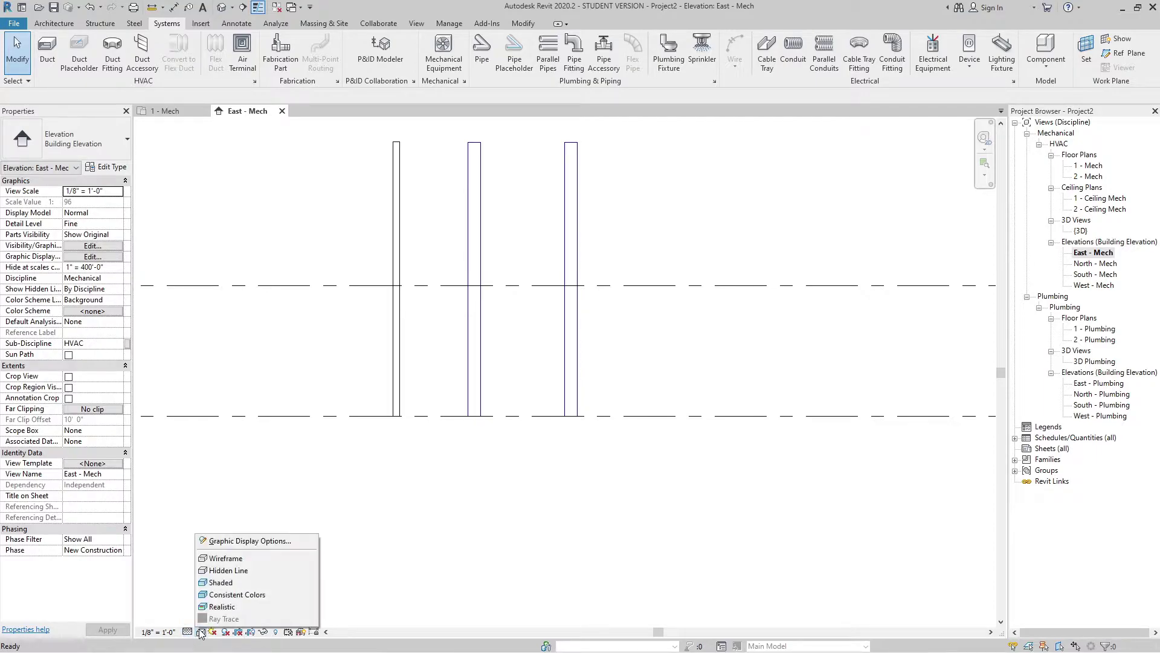
{"action": "left_click", "coordinate": [216, 583]}
{"action": "scroll", "coordinate": [295, 262], "scroll_direction": "up", "scroll_amount": 3}
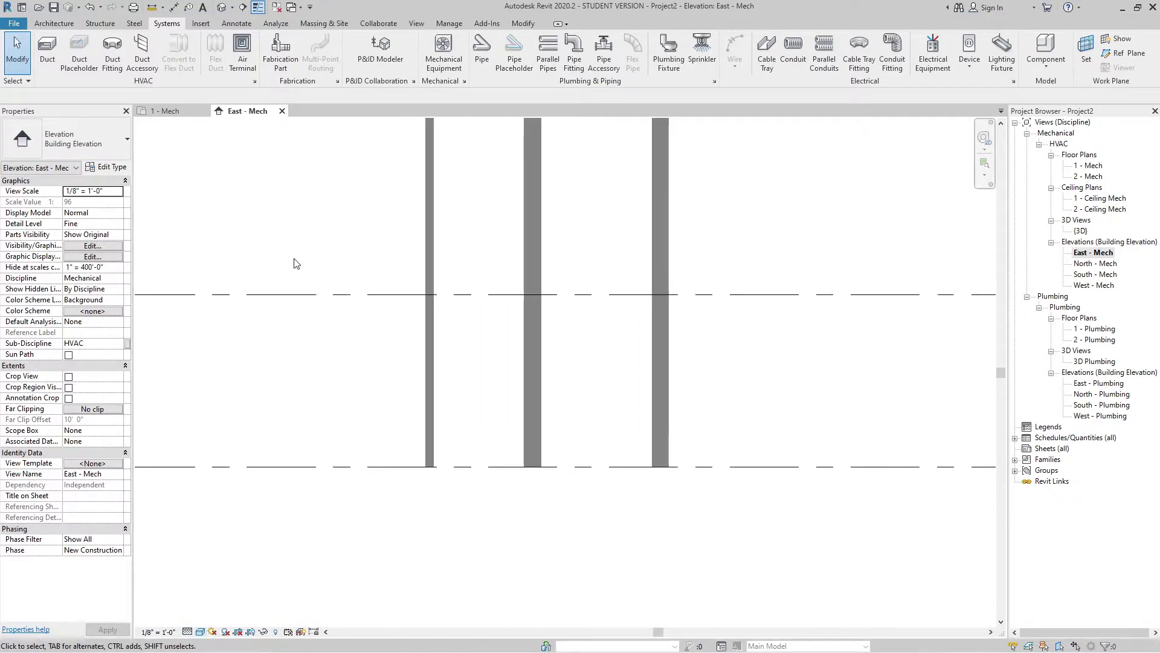
{"action": "scroll", "coordinate": [319, 317], "scroll_direction": "down", "scroll_amount": 1}
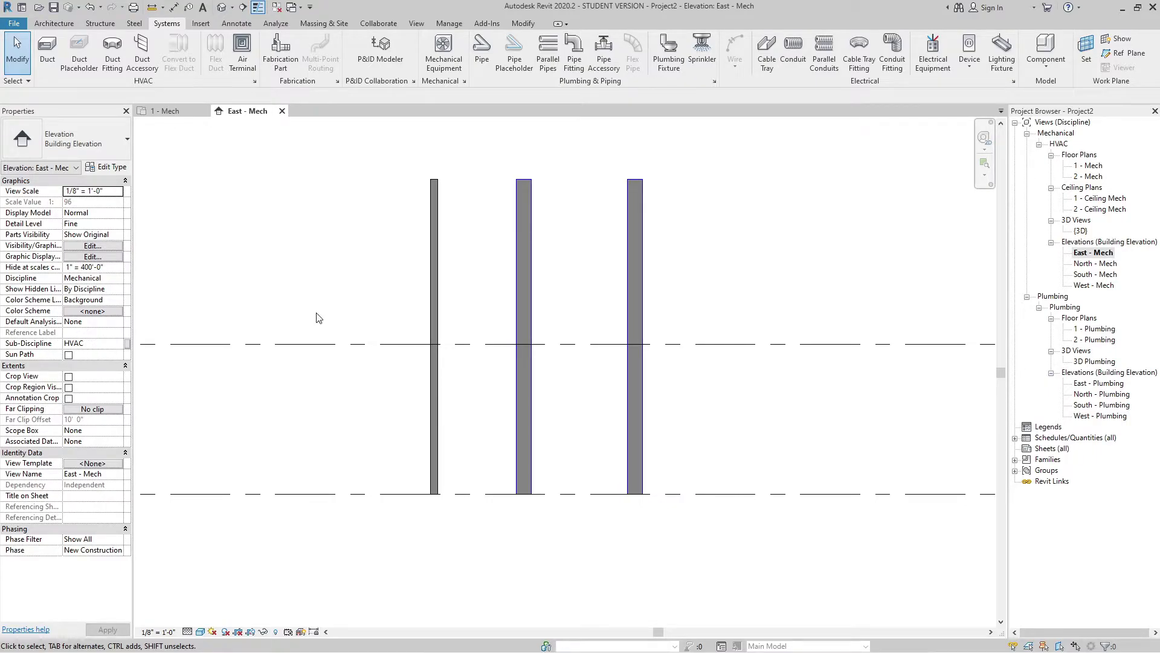
{"action": "scroll", "coordinate": [318, 317], "scroll_direction": "down", "scroll_amount": 2}
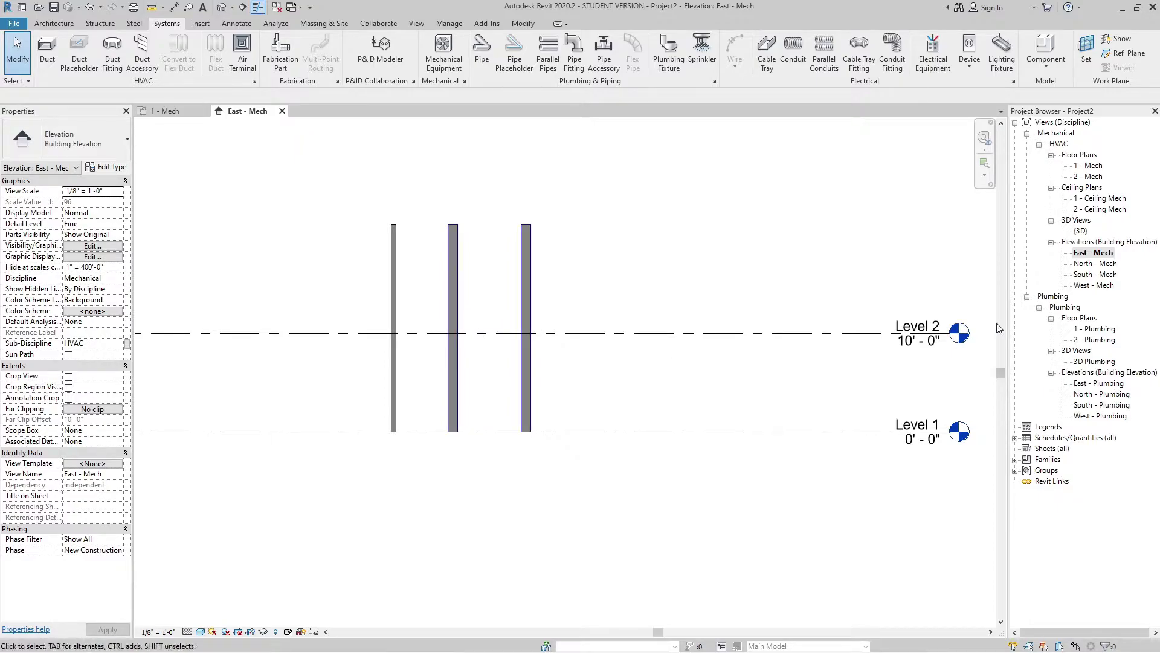
{"action": "scroll", "coordinate": [387, 342], "scroll_direction": "up", "scroll_amount": 2}
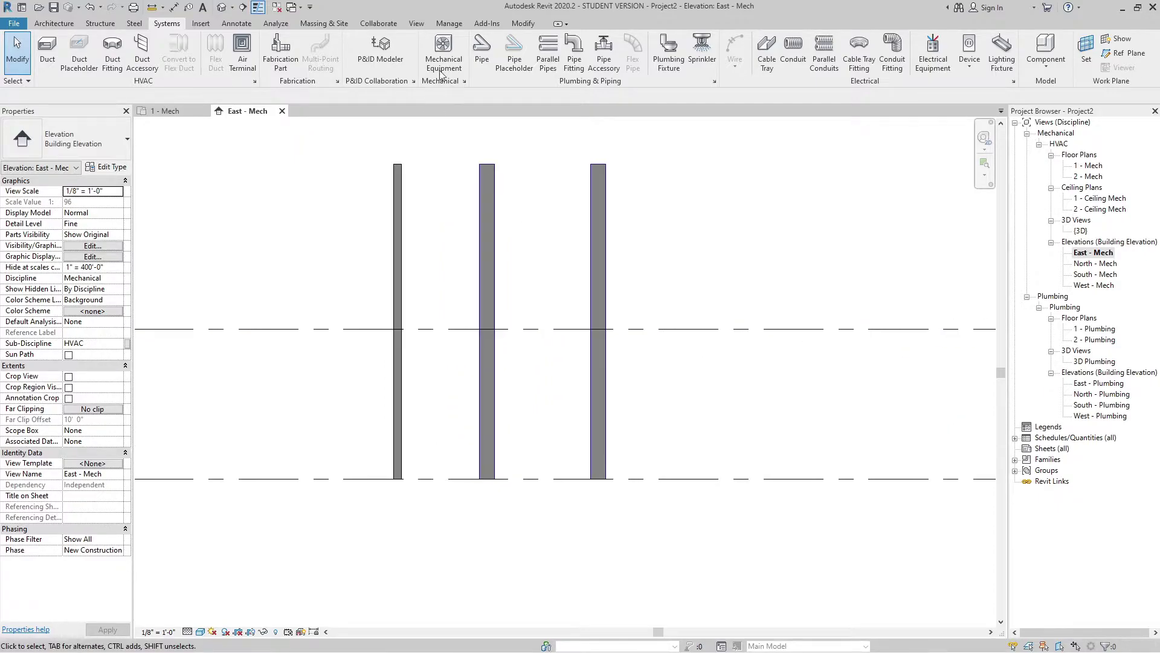
{"action": "left_click", "coordinate": [519, 24]}
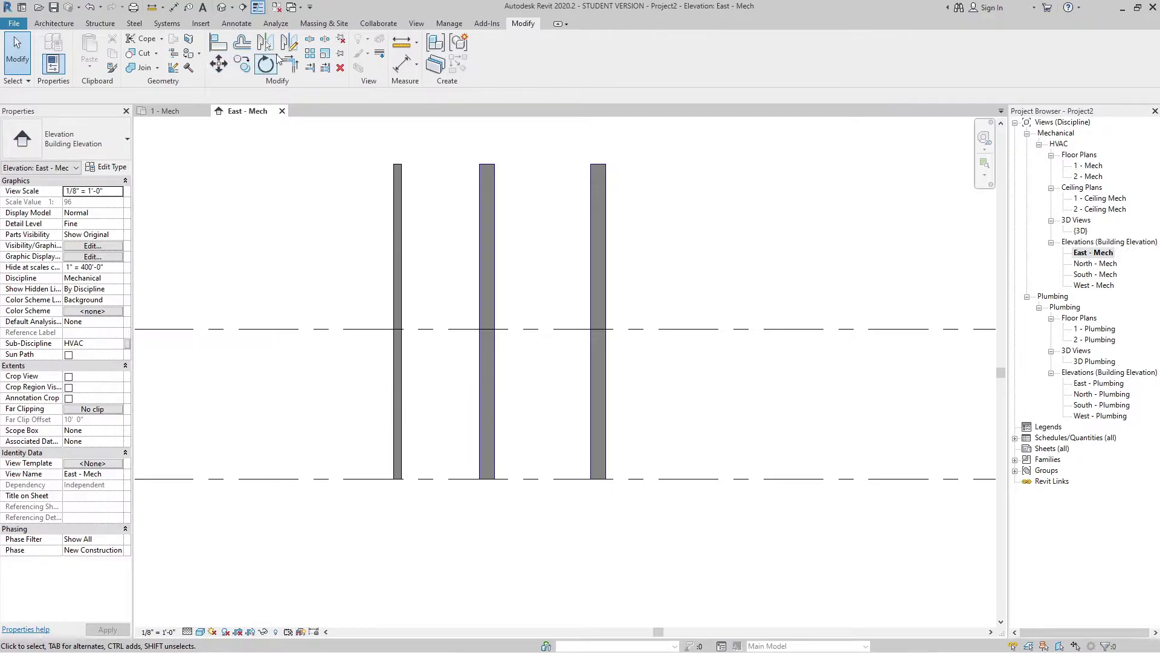
Step: Split the pipe and both ducts once just above and once just below Level 2
{"action": "left_click", "coordinate": [310, 41]}
{"action": "scroll", "coordinate": [406, 359], "scroll_direction": "up", "scroll_amount": 2}
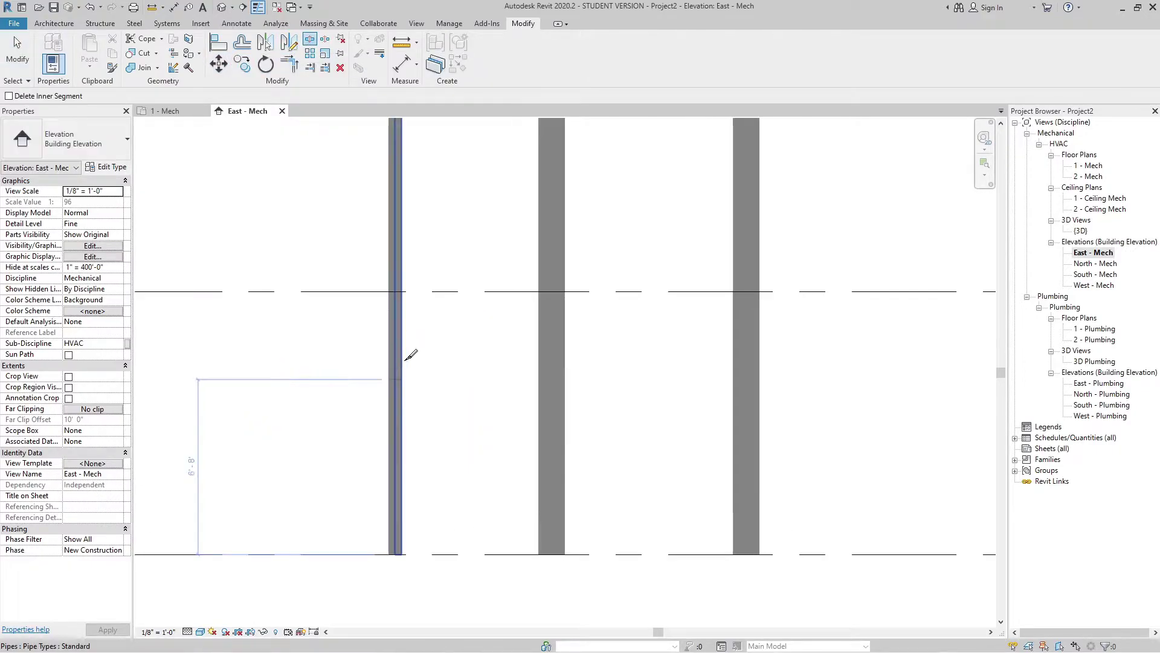
{"action": "left_click", "coordinate": [396, 314]}
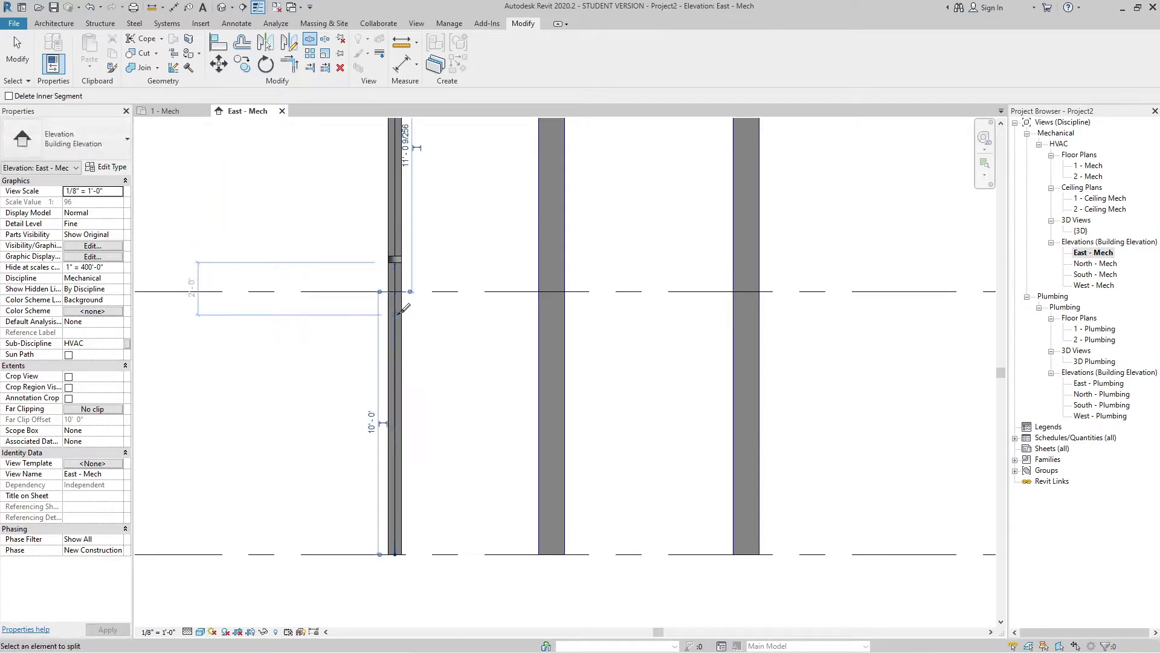
{"action": "left_click", "coordinate": [396, 259]}
{"action": "left_click", "coordinate": [552, 256]}
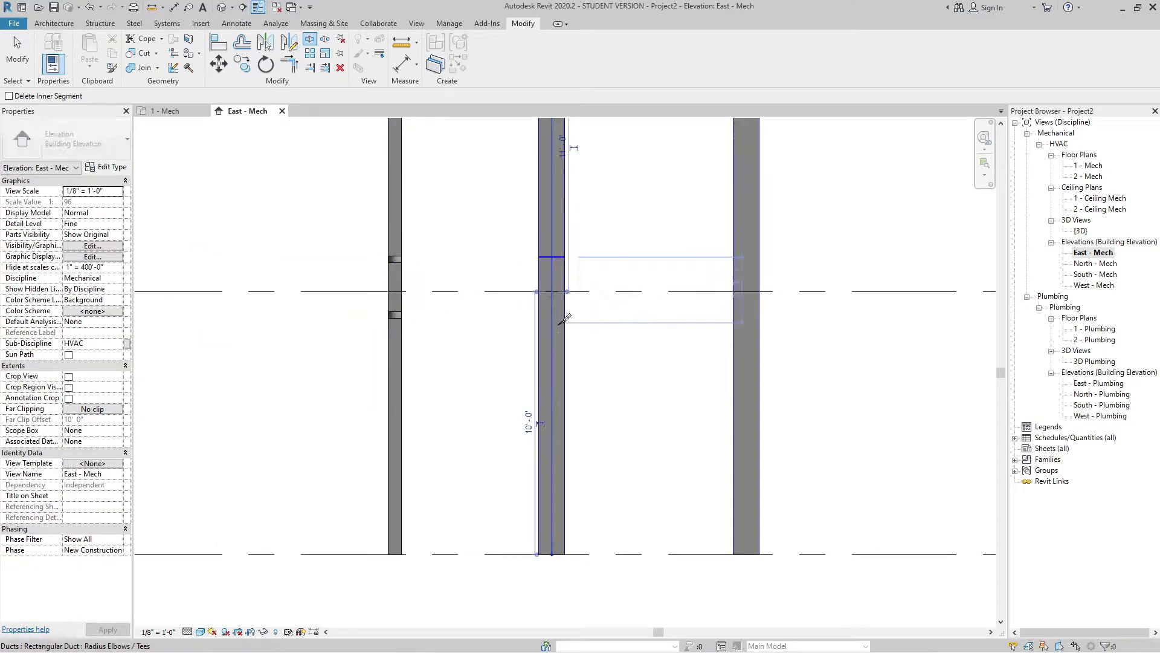
{"action": "left_click", "coordinate": [551, 323]}
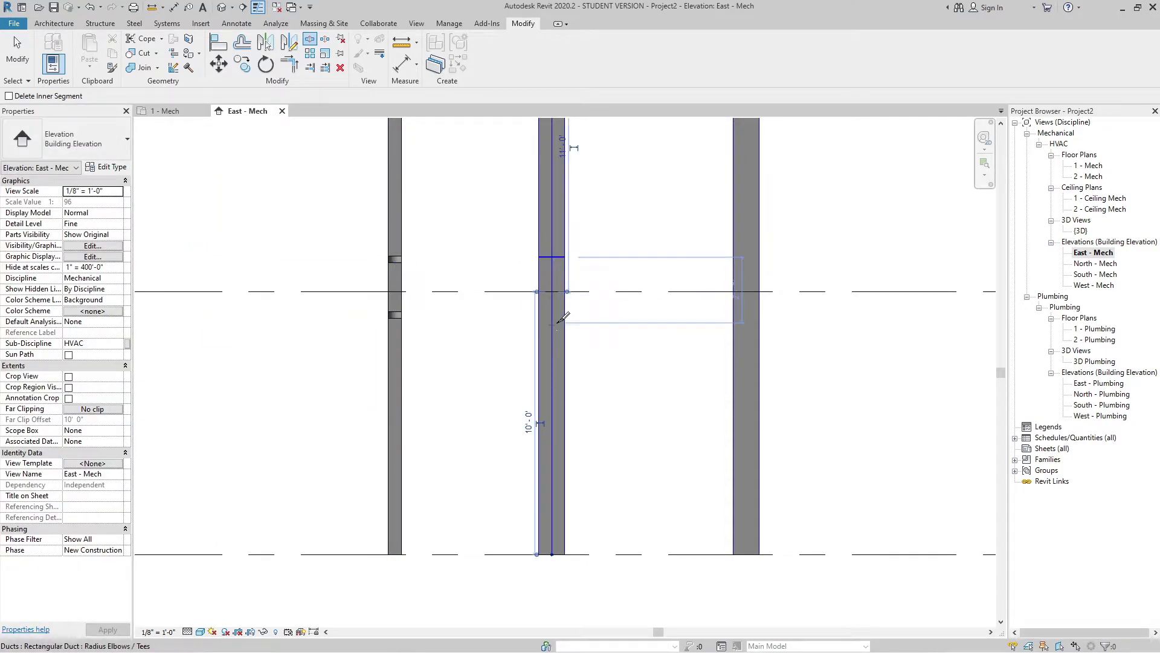
{"action": "left_click", "coordinate": [746, 250]}
{"action": "left_click", "coordinate": [750, 325]}
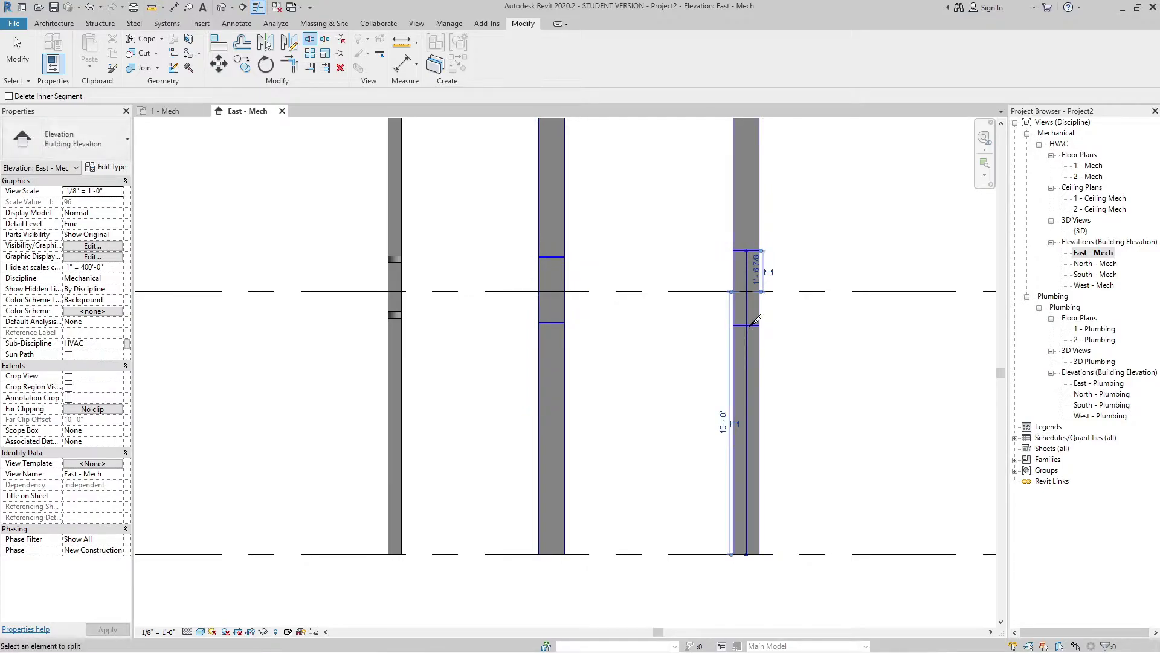
{"action": "key", "text": "Escape"}
{"action": "key", "text": "Escape"}
Step: Delete the short Level 2 pieces and align the three upper riser ends down to Level 2
{"action": "left_click_drag", "start_coordinate": [293, 229], "coordinate": [838, 382]}
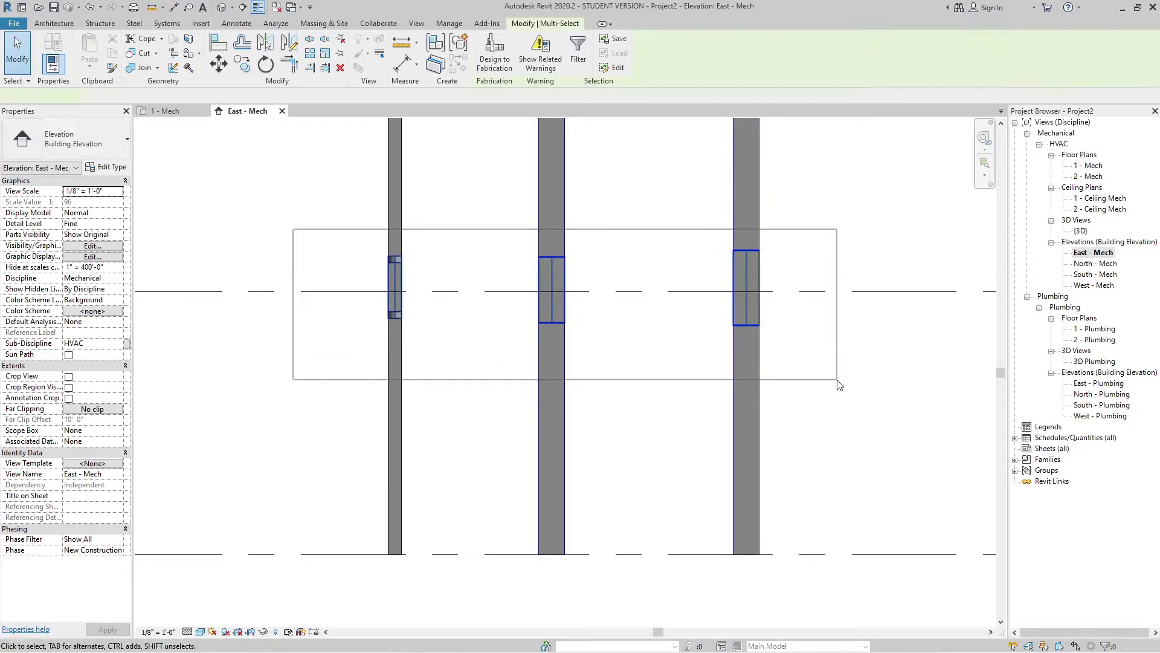
{"action": "key", "text": "Delete"}
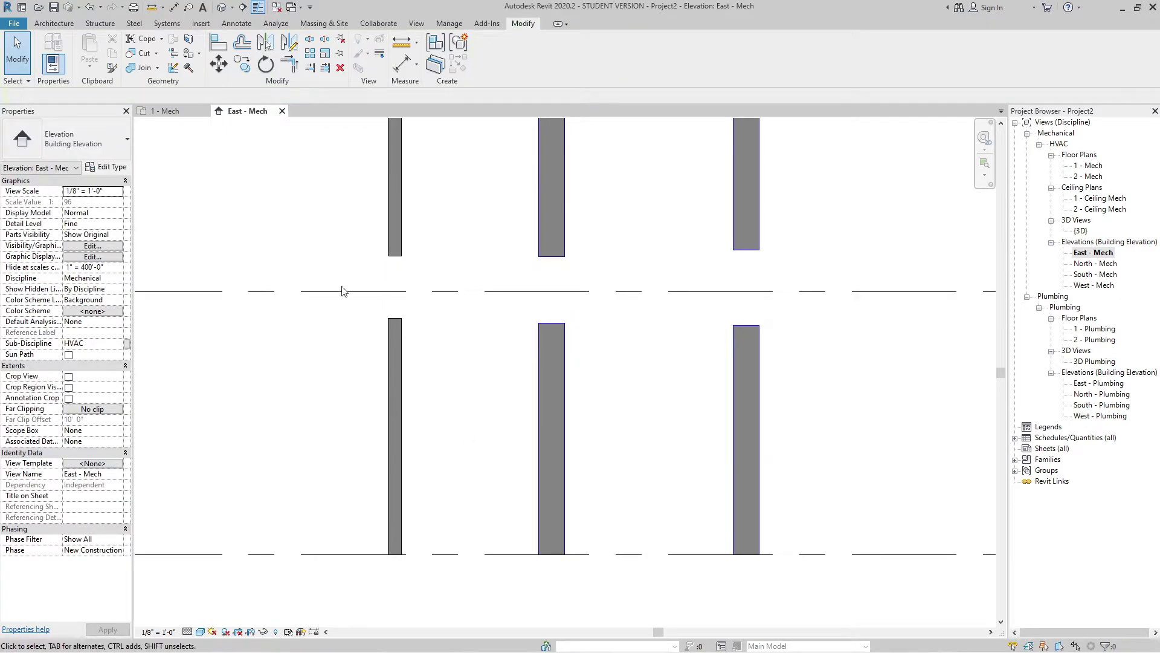
{"action": "scroll", "coordinate": [354, 215], "scroll_direction": "up", "scroll_amount": 1}
{"action": "key", "text": "a"}
{"action": "key", "text": "l"}
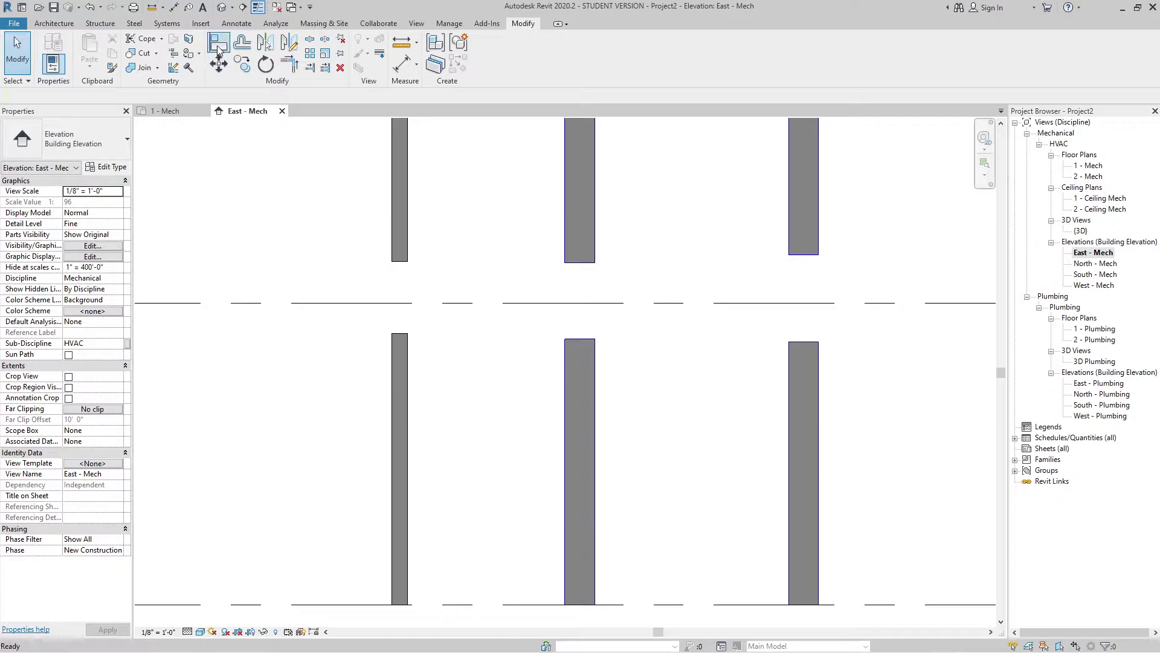
{"action": "left_click", "coordinate": [393, 302]}
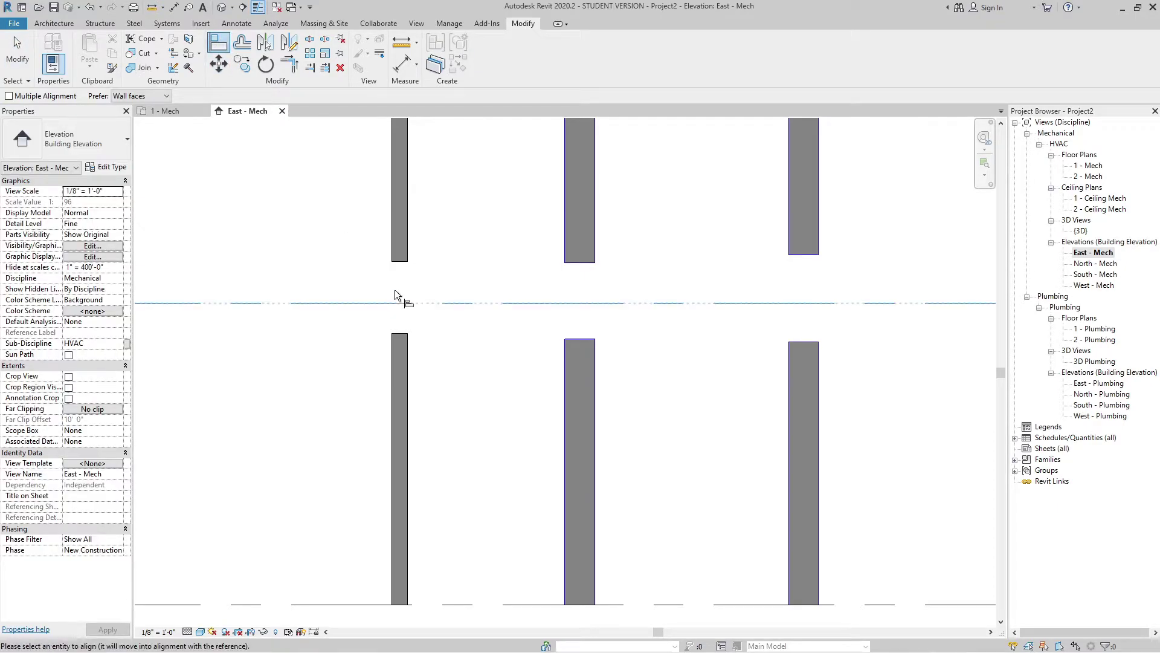
{"action": "left_click", "coordinate": [398, 262]}
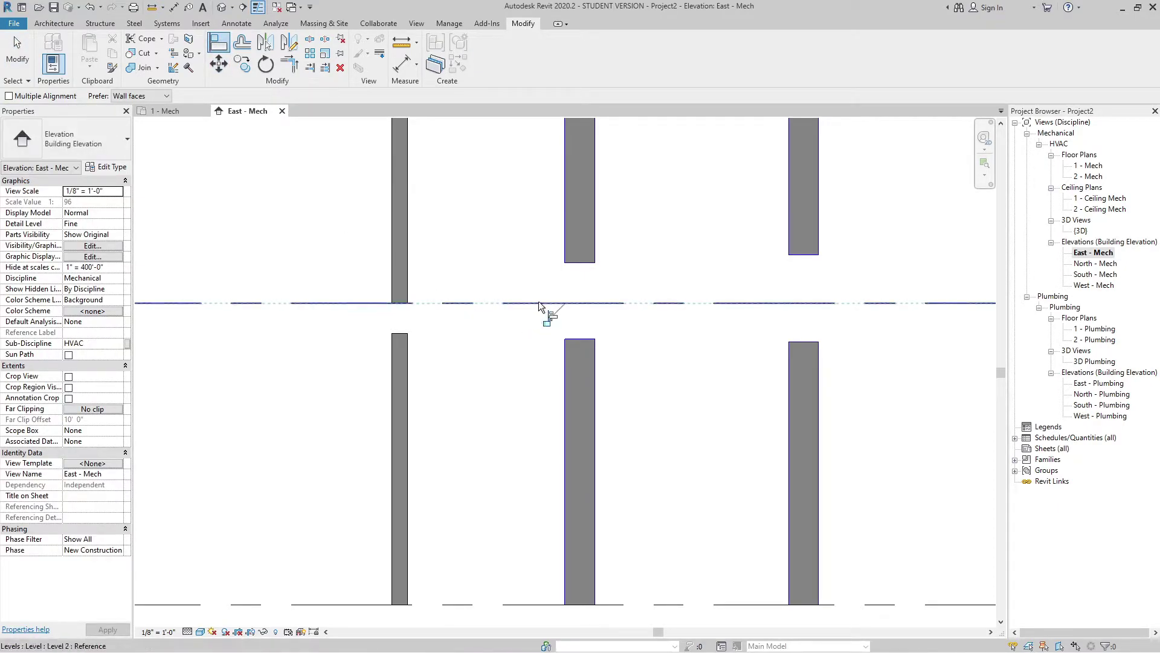
{"action": "left_click", "coordinate": [572, 263]}
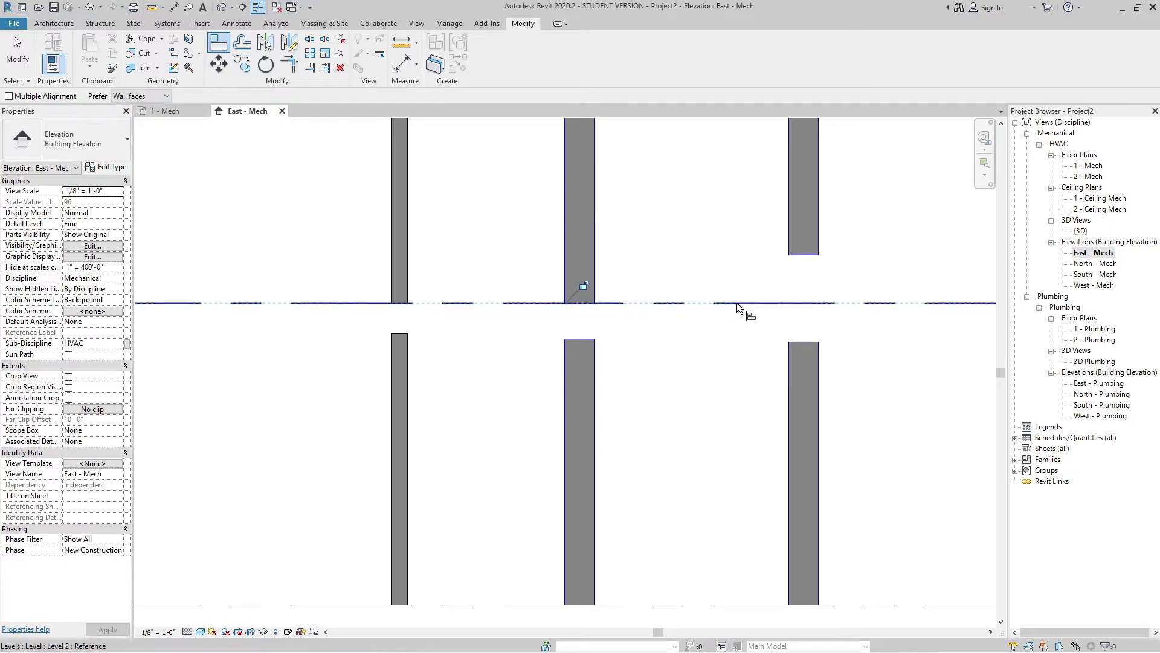
{"action": "left_click", "coordinate": [799, 255]}
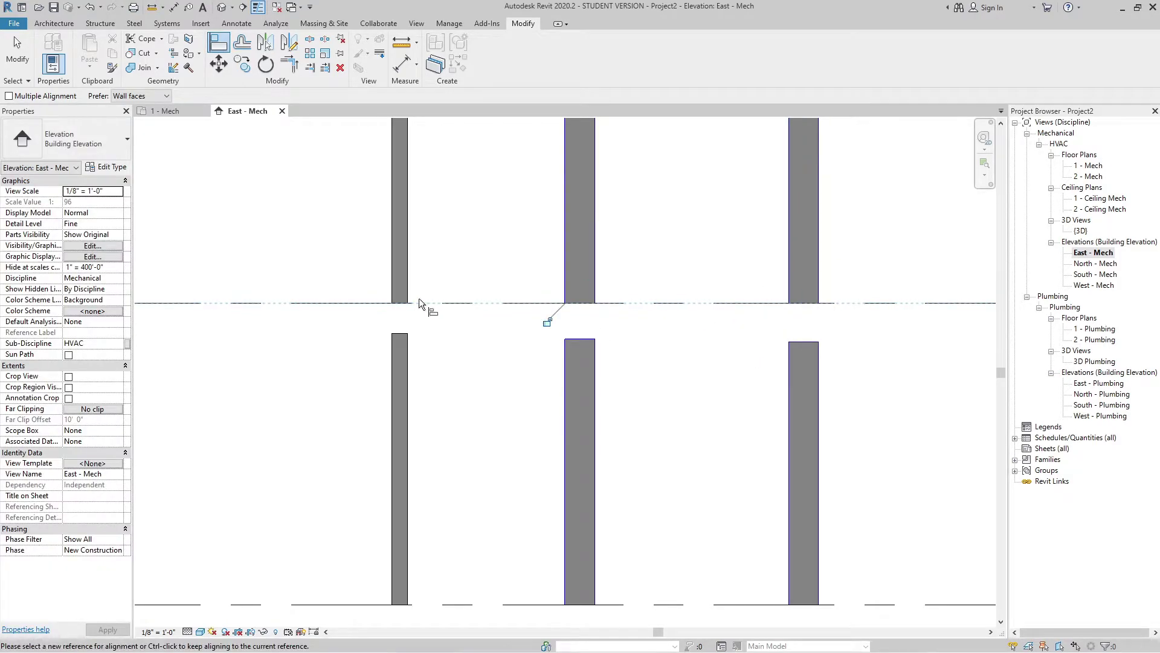
Step: Align the three lower riser ends up to the Level 2 line
{"action": "left_click", "coordinate": [370, 301]}
{"action": "left_click", "coordinate": [399, 334]}
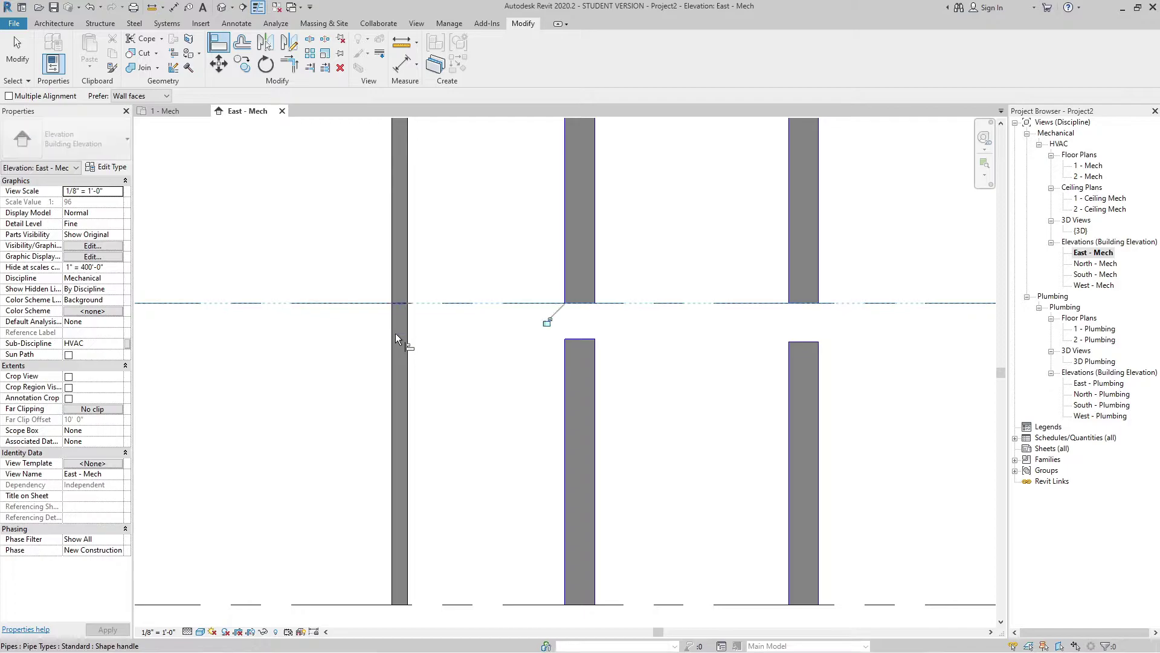
{"action": "left_click", "coordinate": [574, 344]}
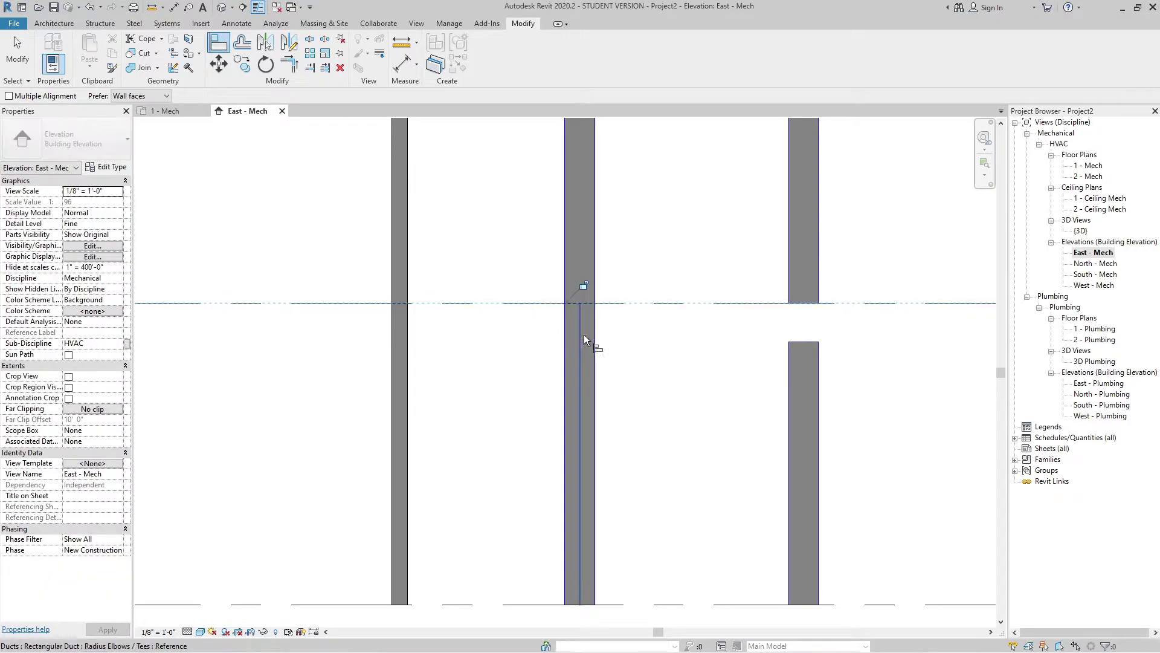
{"action": "left_click", "coordinate": [752, 301]}
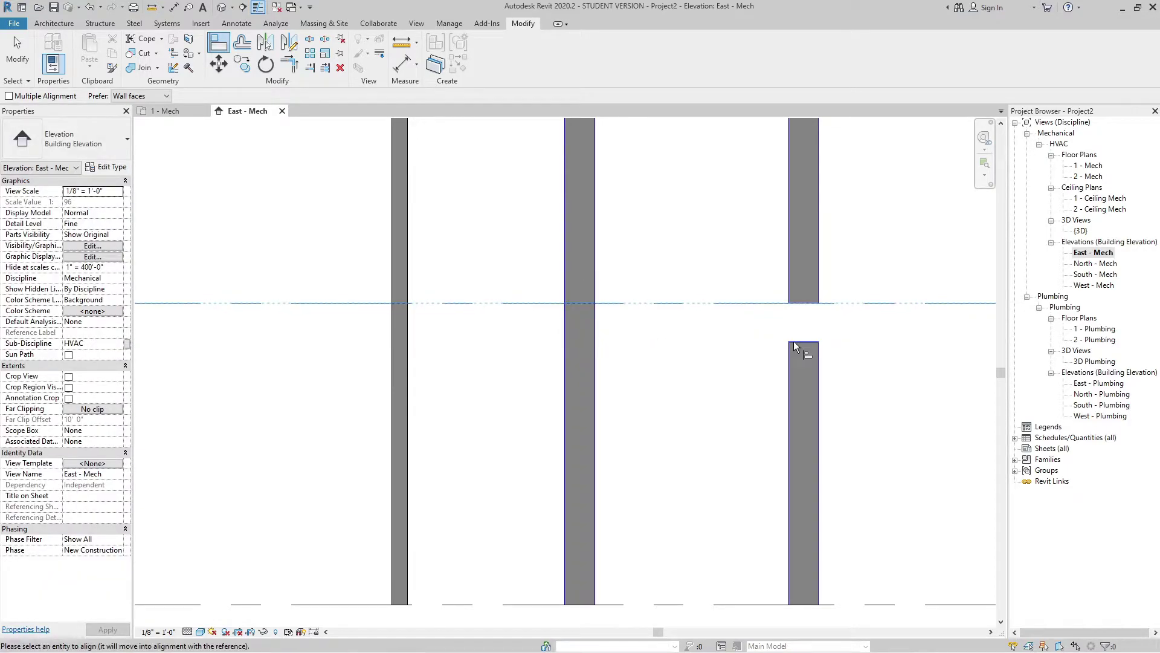
{"action": "left_click", "coordinate": [794, 342]}
{"action": "key", "text": "Escape"}
{"action": "key", "text": "Escape"}
{"action": "scroll", "coordinate": [697, 347], "scroll_direction": "down", "scroll_amount": 2}
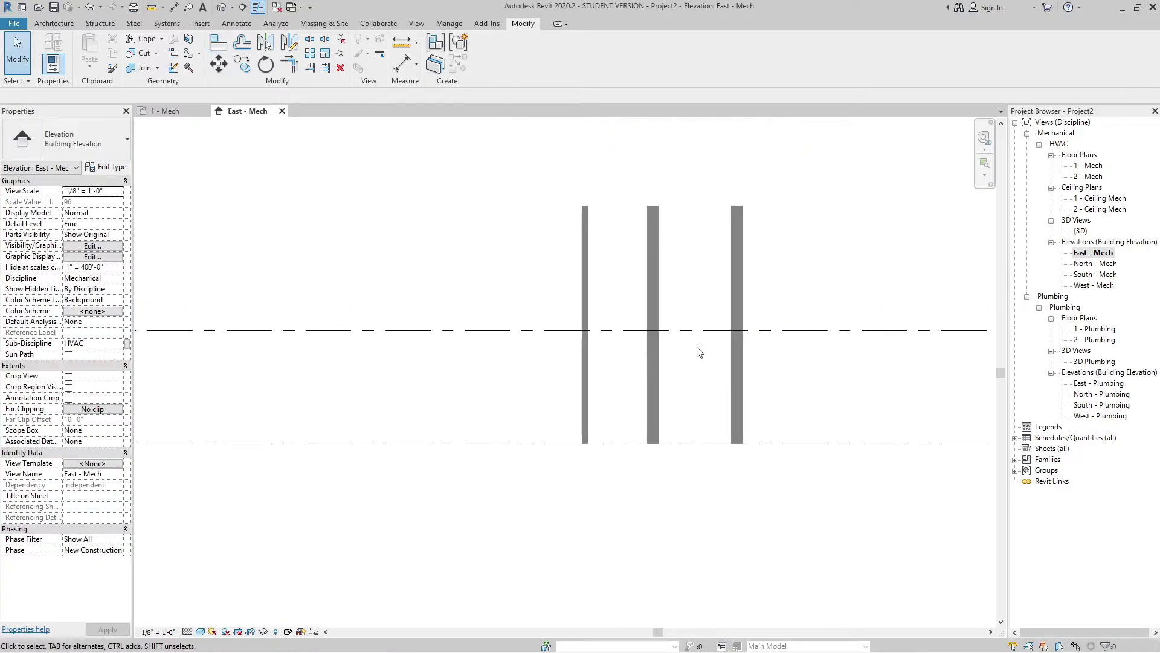
{"action": "left_click_drag", "start_coordinate": [800, 181], "coordinate": [538, 230]}
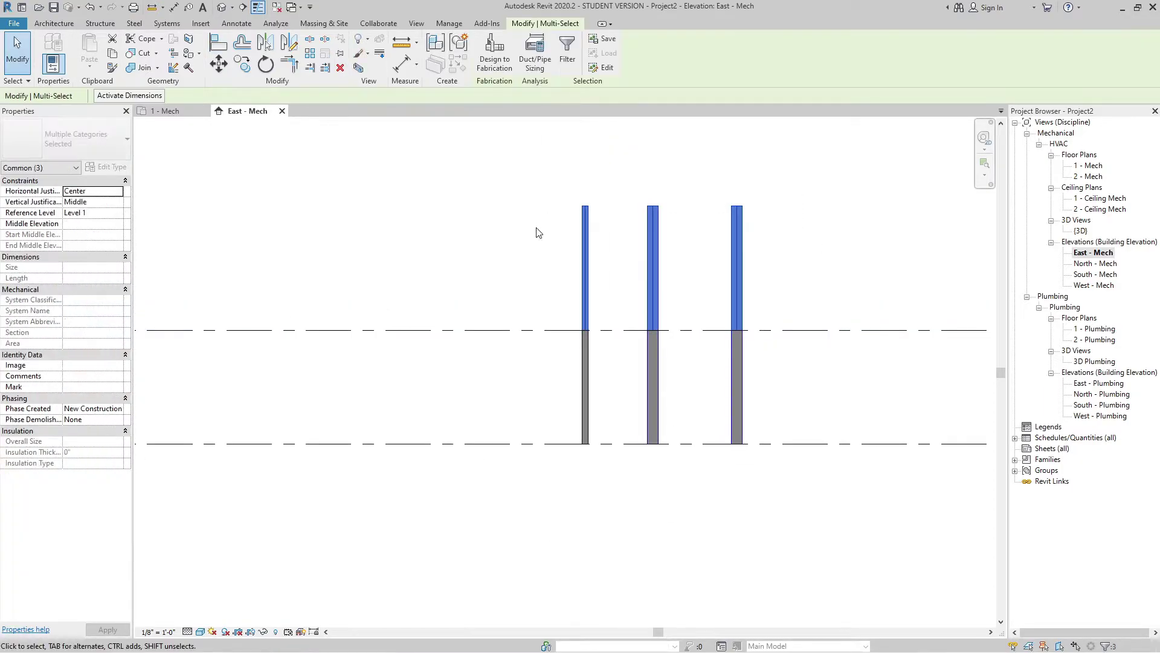
{"action": "left_click", "coordinate": [704, 342]}
{"action": "scroll", "coordinate": [753, 368], "scroll_direction": "up", "scroll_amount": 2}
{"action": "scroll", "coordinate": [803, 393], "scroll_direction": "down", "scroll_amount": 3}
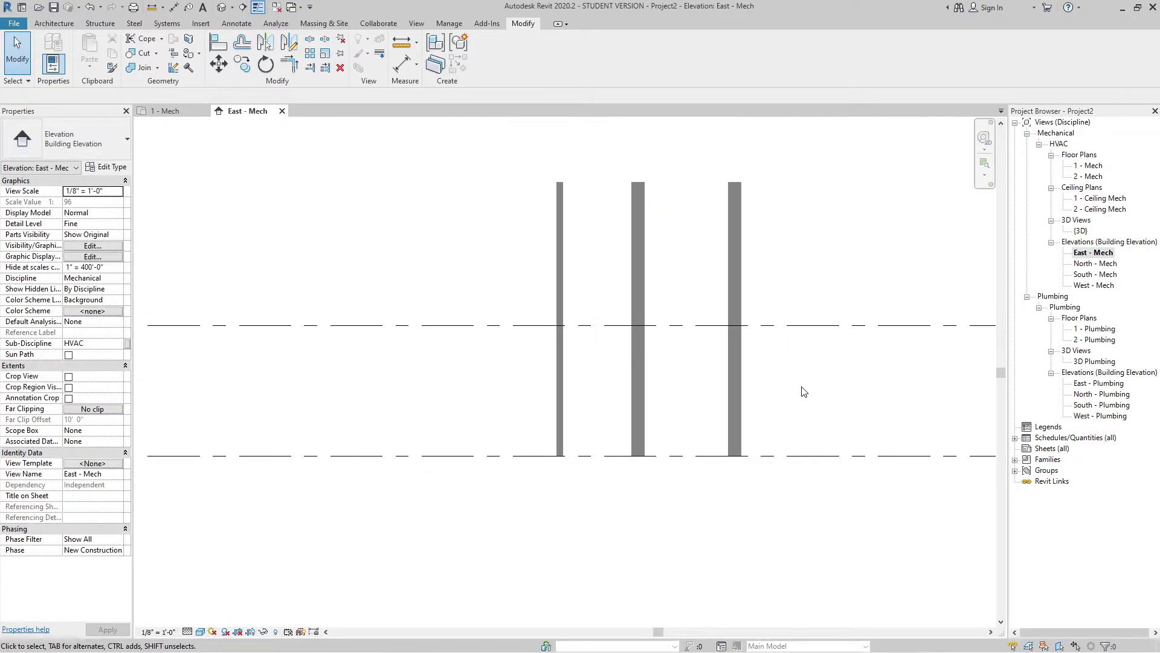
{"action": "middle_click_drag", "start_coordinate": [819, 386], "coordinate": [629, 354]}
{"action": "scroll", "coordinate": [601, 348], "scroll_direction": "down", "scroll_amount": 1}
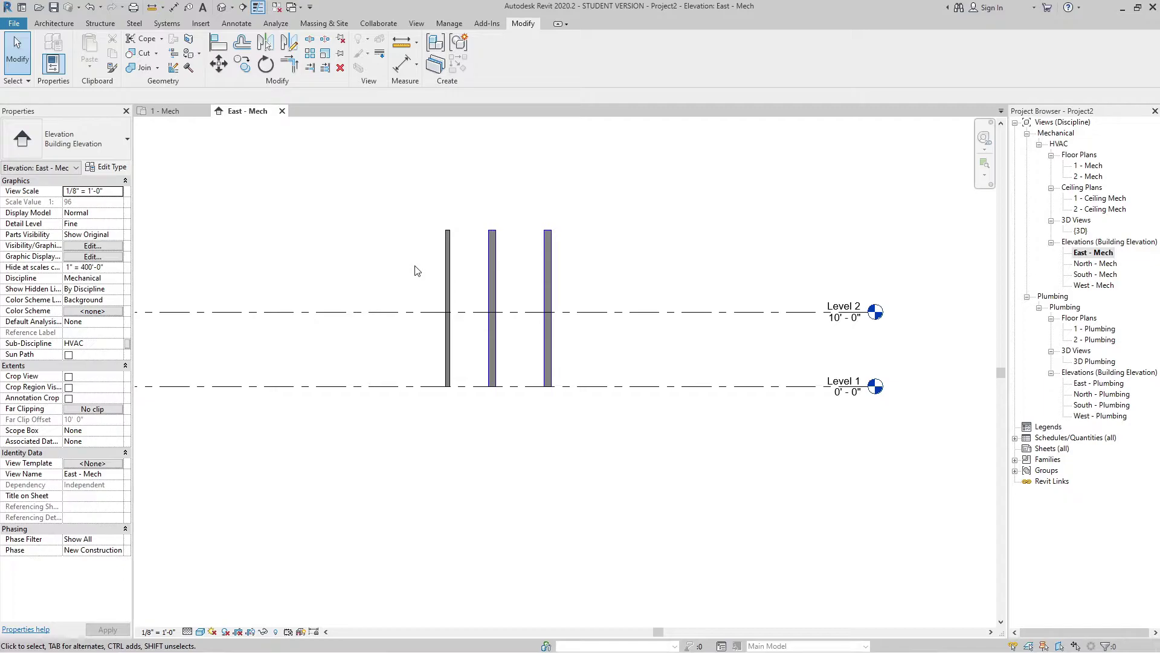
{"action": "scroll", "coordinate": [415, 270], "scroll_direction": "up", "scroll_amount": 1}
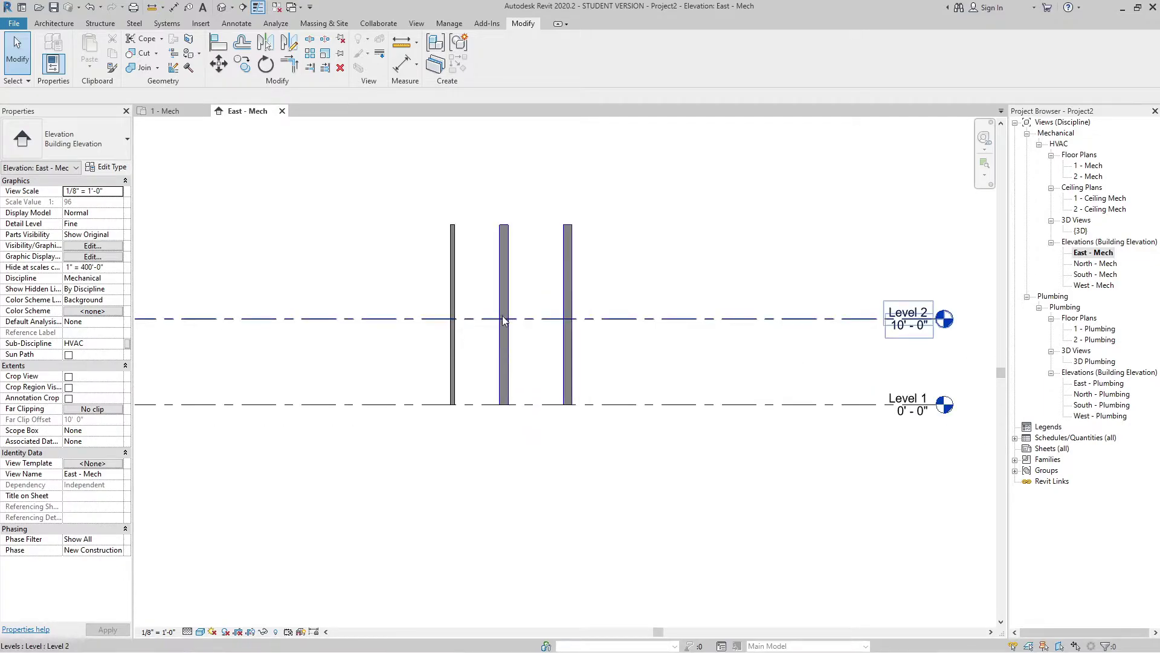
{"action": "scroll", "coordinate": [480, 302], "scroll_direction": "up", "scroll_amount": 1}
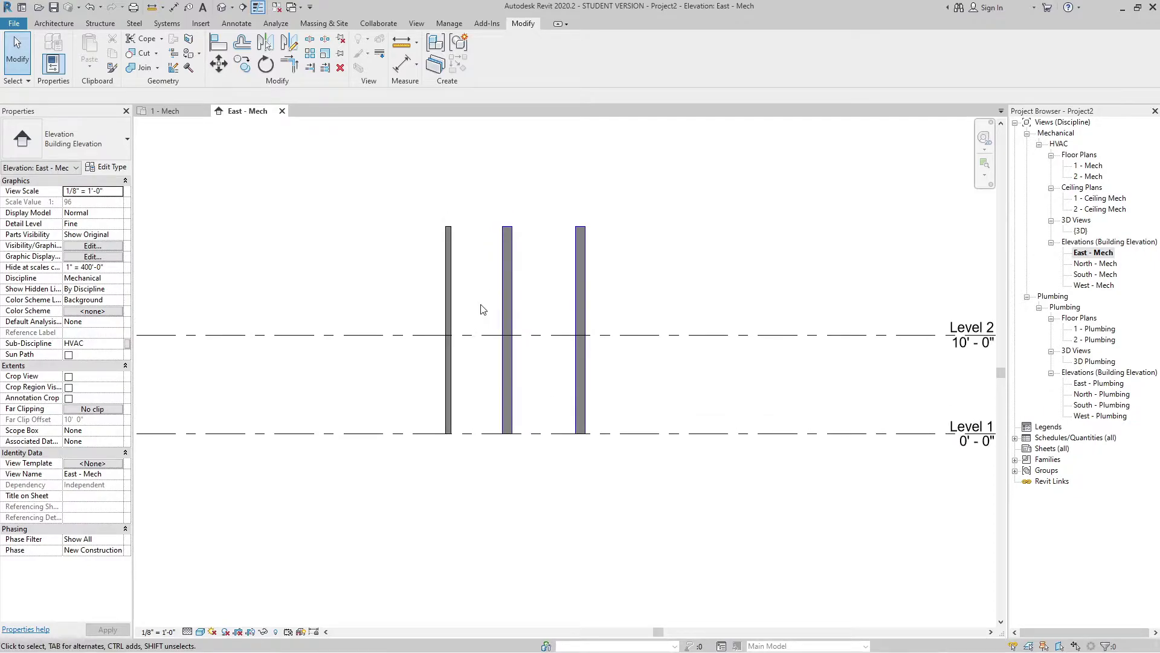
{"action": "scroll", "coordinate": [481, 309], "scroll_direction": "down", "scroll_amount": 1}
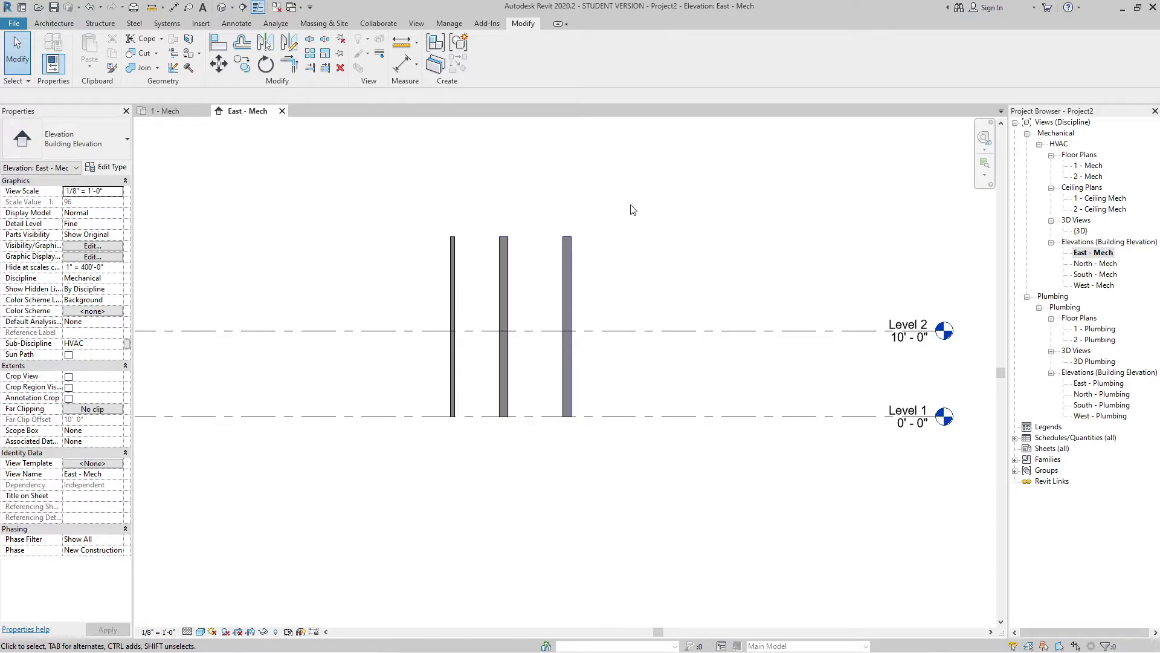
Step: Crossing-select the three riser parts above Level 2 and delete them
{"action": "left_click_drag", "start_coordinate": [630, 205], "coordinate": [427, 274]}
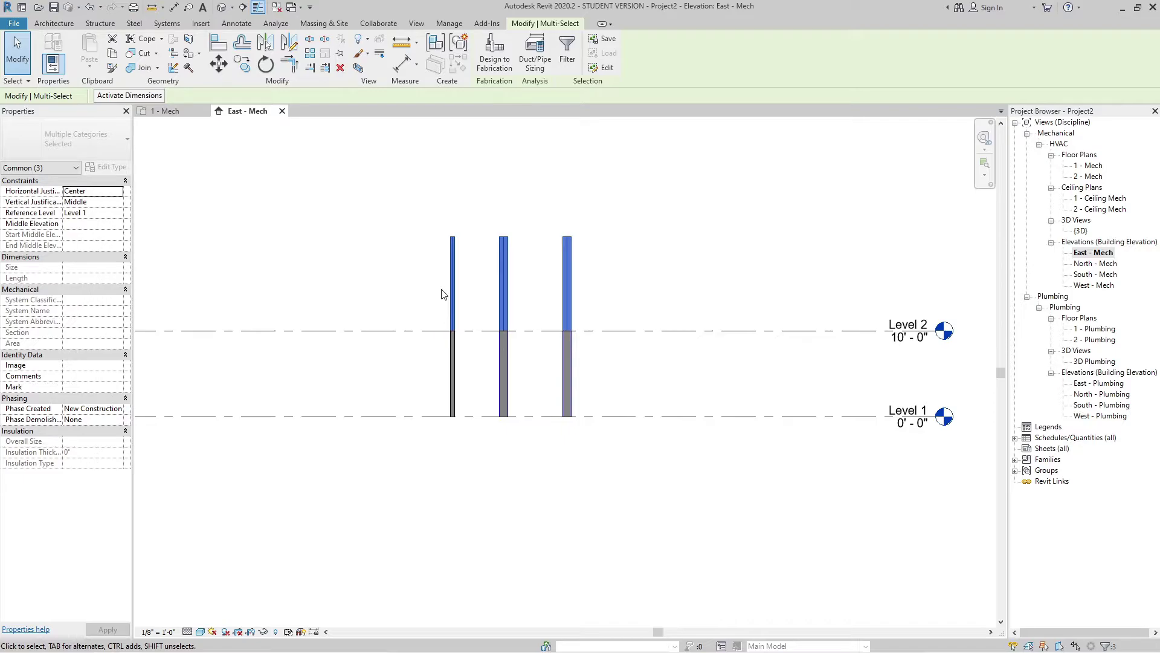
{"action": "key", "text": "Delete"}
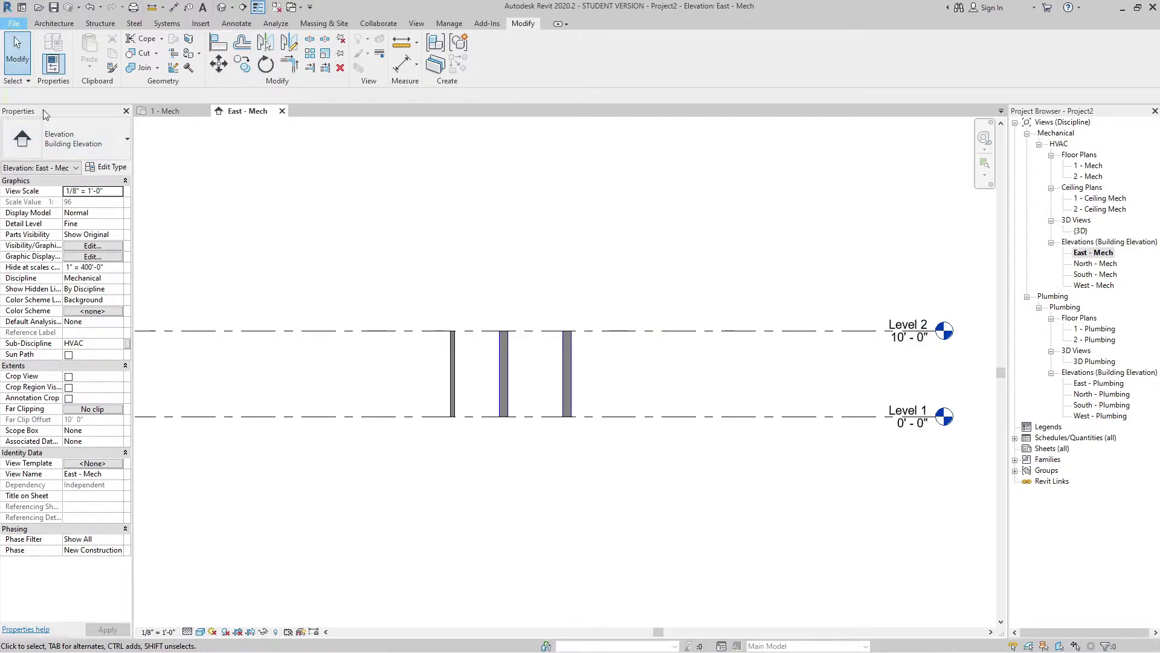
Step: Save the project to the Desktop as Project1 with a maximum of 1 backup
{"action": "mouse_move", "coordinate": [79, 161]}
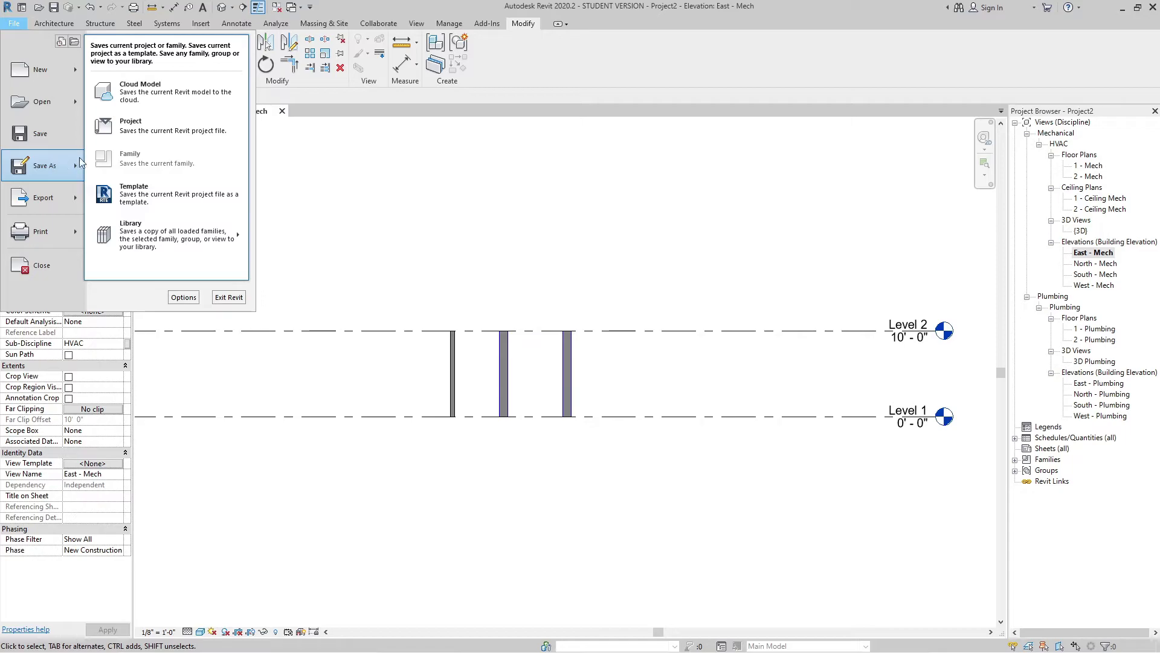
{"action": "left_click", "coordinate": [118, 131]}
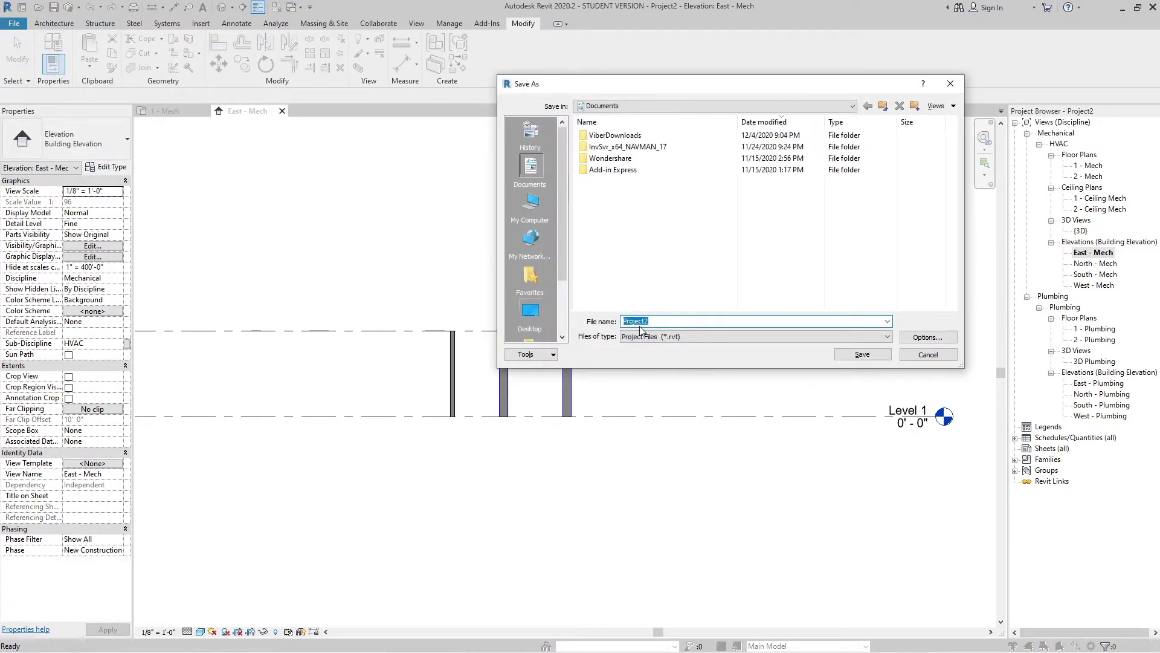
{"action": "left_click", "coordinate": [530, 311]}
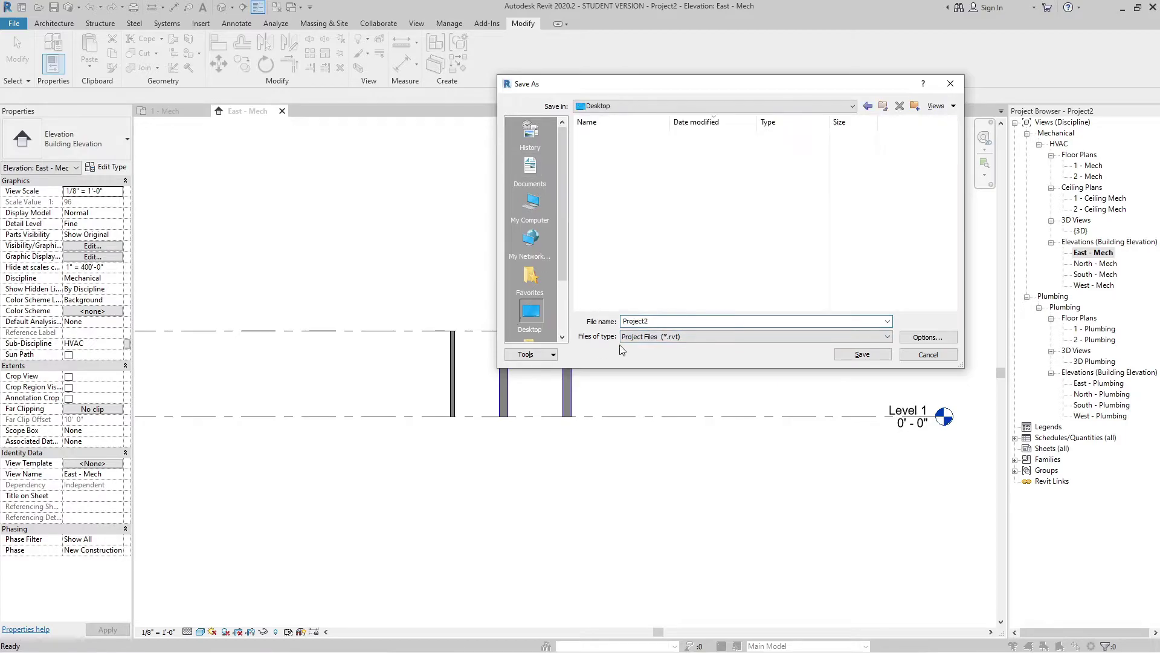
{"action": "left_click", "coordinate": [661, 325]}
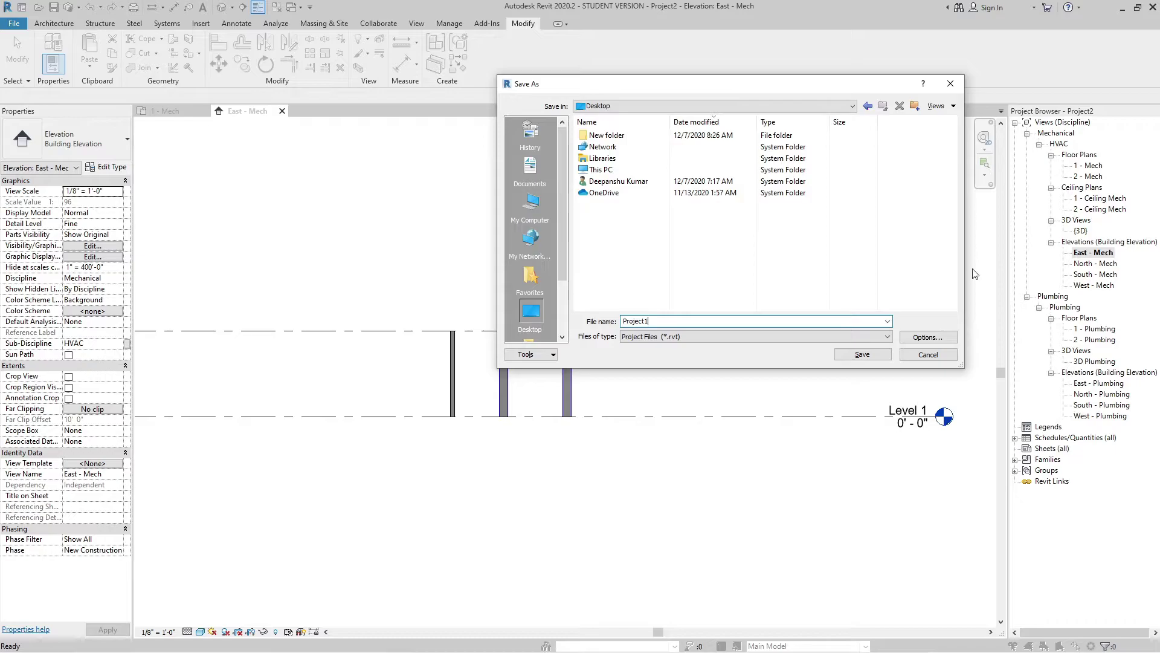
{"action": "left_click", "coordinate": [928, 336]}
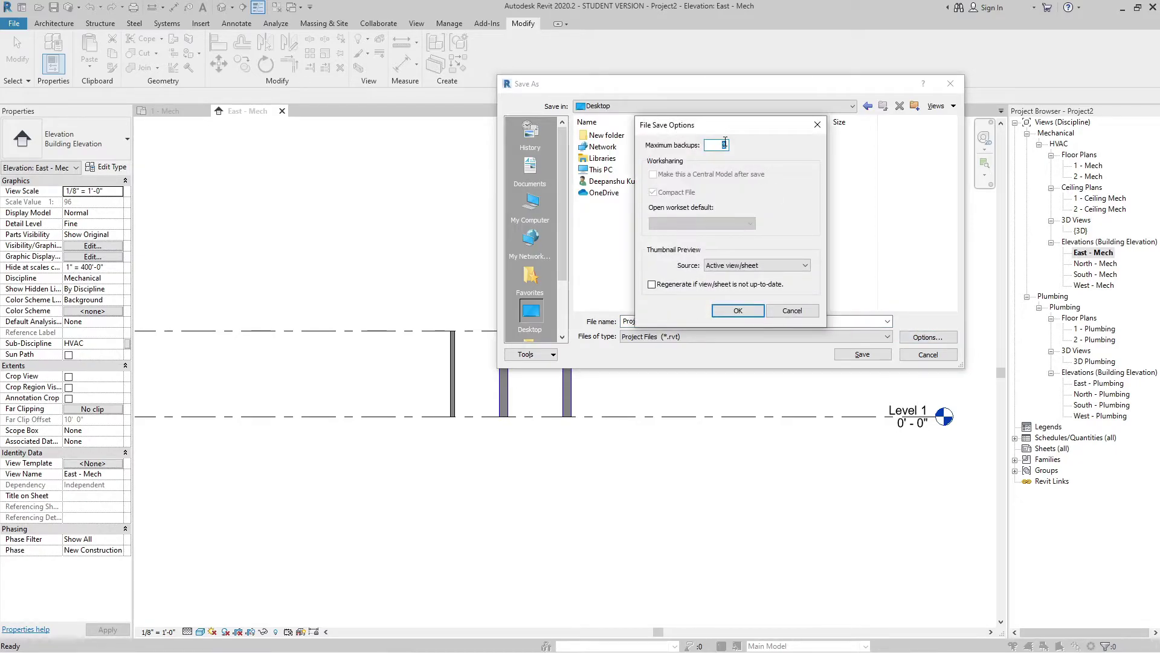
{"action": "type", "text": "1"}
{"action": "left_click", "coordinate": [759, 311]}
{"action": "left_click", "coordinate": [858, 355]}
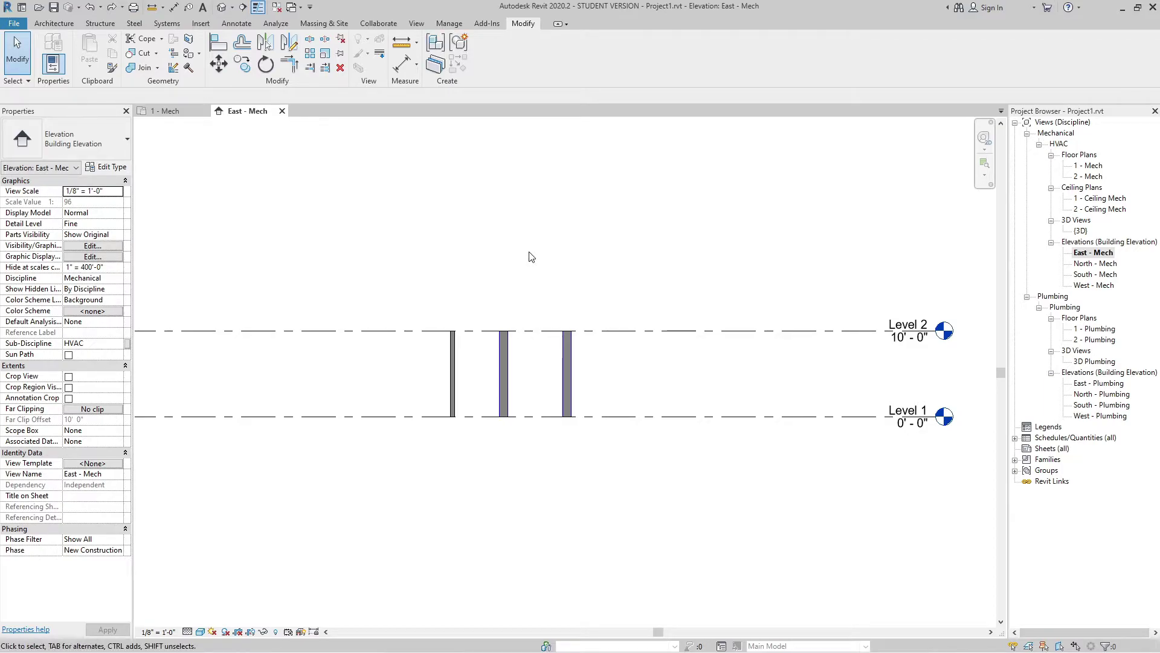
Step: Redo to restore the upper riser pieces, then delete the three Level 1 to Level 2 segments
{"action": "key", "text": "ctrl+y"}
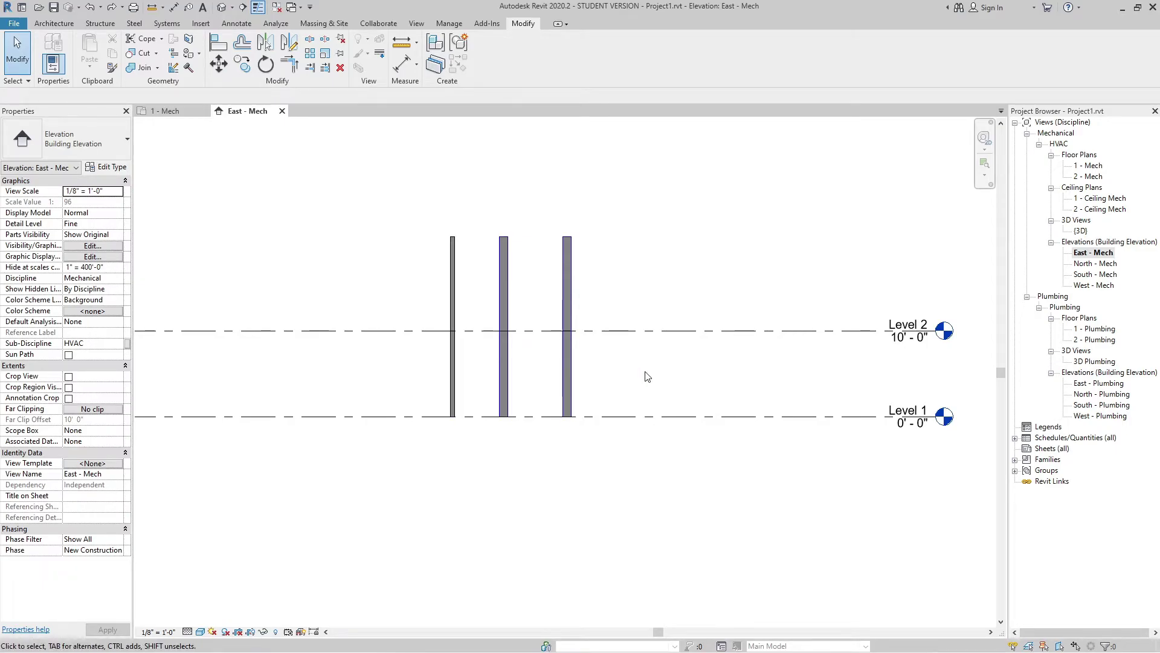
{"action": "left_click_drag", "start_coordinate": [647, 376], "coordinate": [424, 375]}
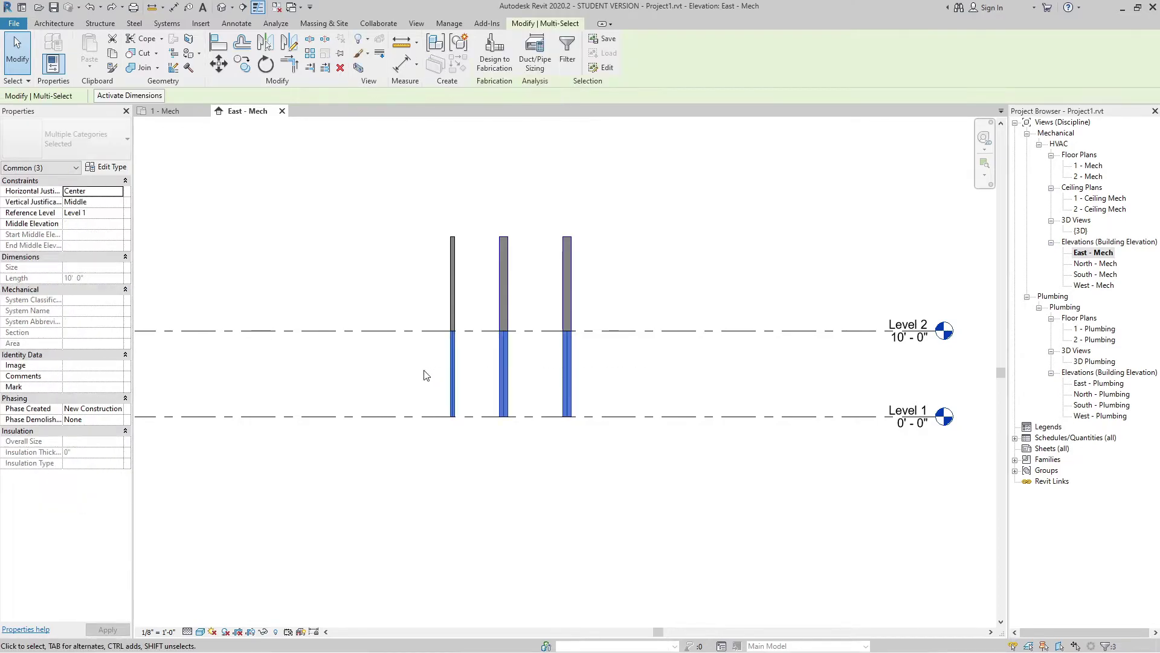
{"action": "key", "text": "Delete"}
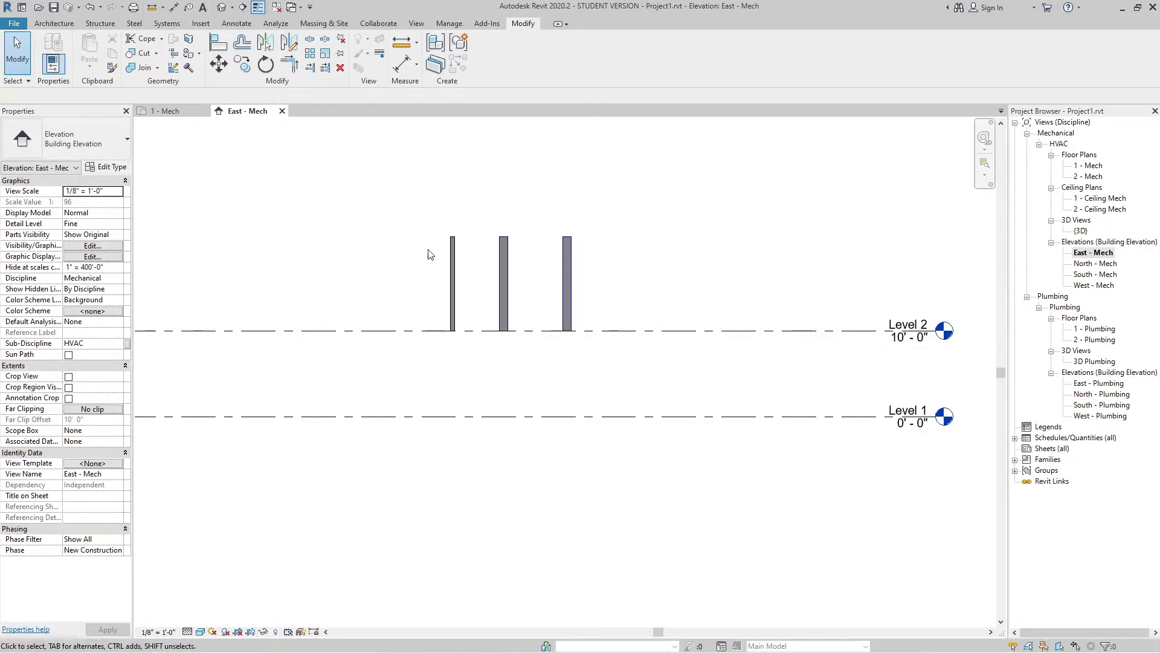
Step: Save the trimmed project to the Desktop as Project2.rvt
{"action": "left_click", "coordinate": [16, 25]}
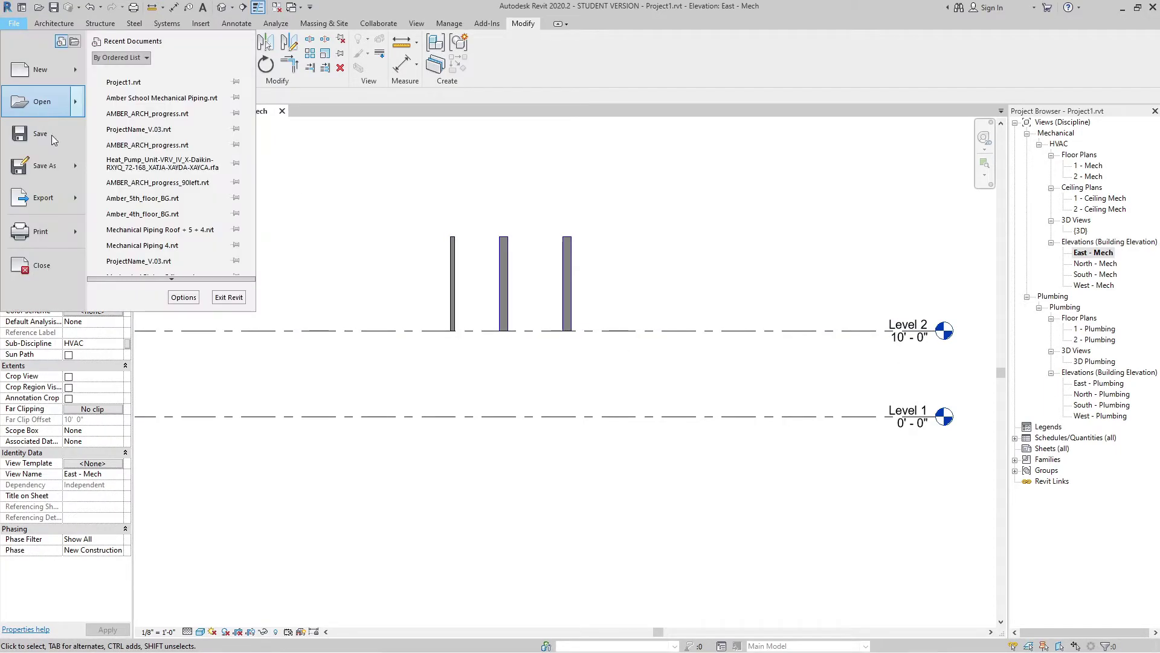
{"action": "mouse_move", "coordinate": [63, 157]}
{"action": "left_click", "coordinate": [142, 145]}
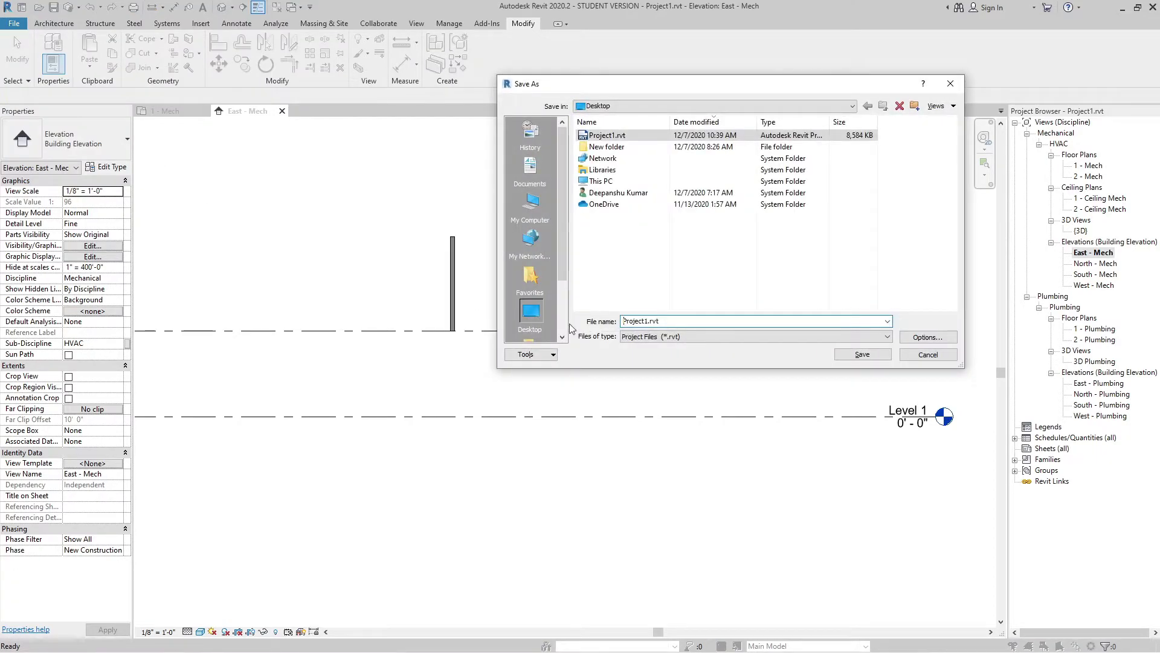
{"action": "left_click", "coordinate": [646, 325]}
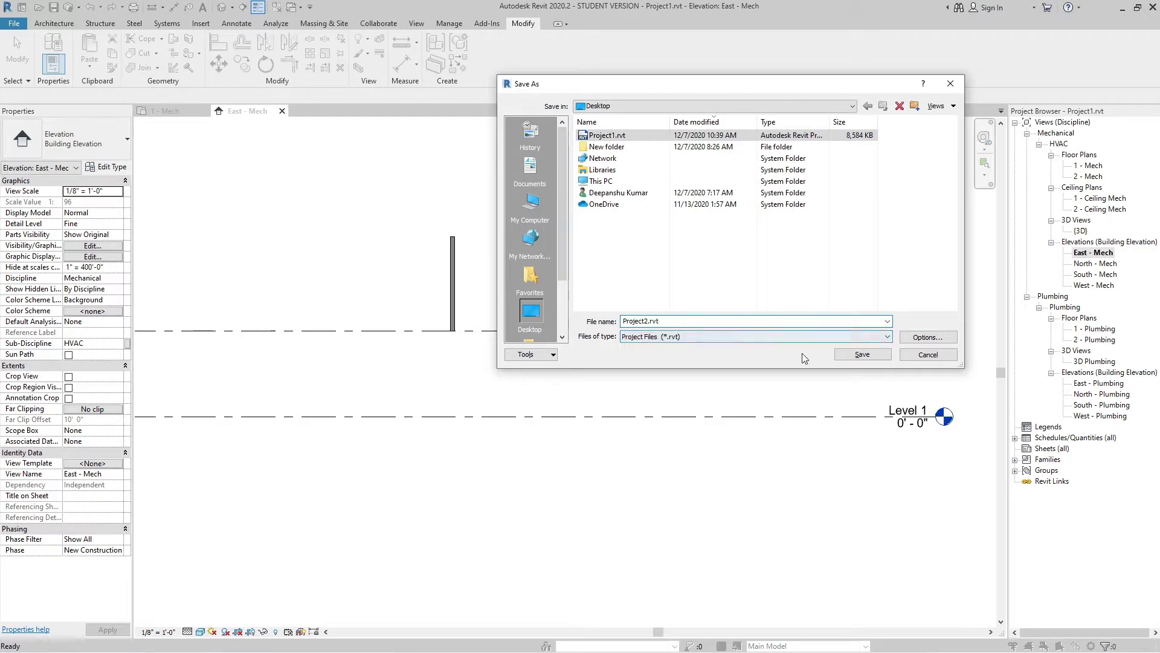
{"action": "type", "text": "2"}
{"action": "left_click", "coordinate": [862, 355]}
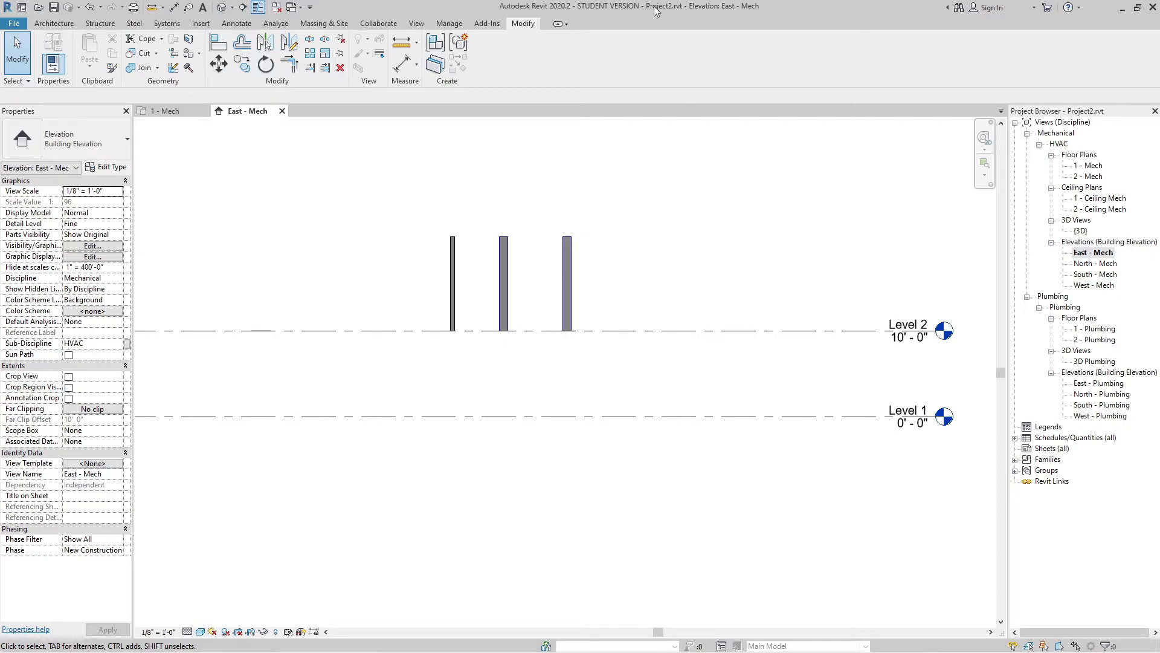
Step: Link Project1.rvt from the Desktop into Project2 using Auto - Internal Origin to Internal Origin
{"action": "left_click", "coordinate": [202, 24]}
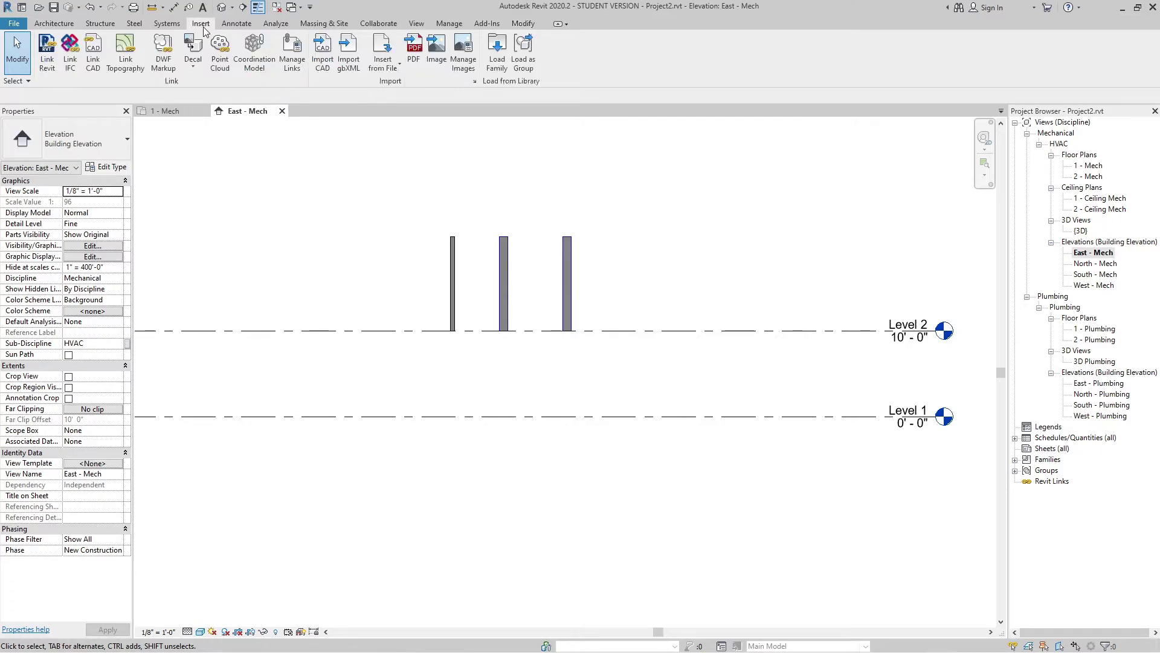
{"action": "left_click", "coordinate": [49, 61]}
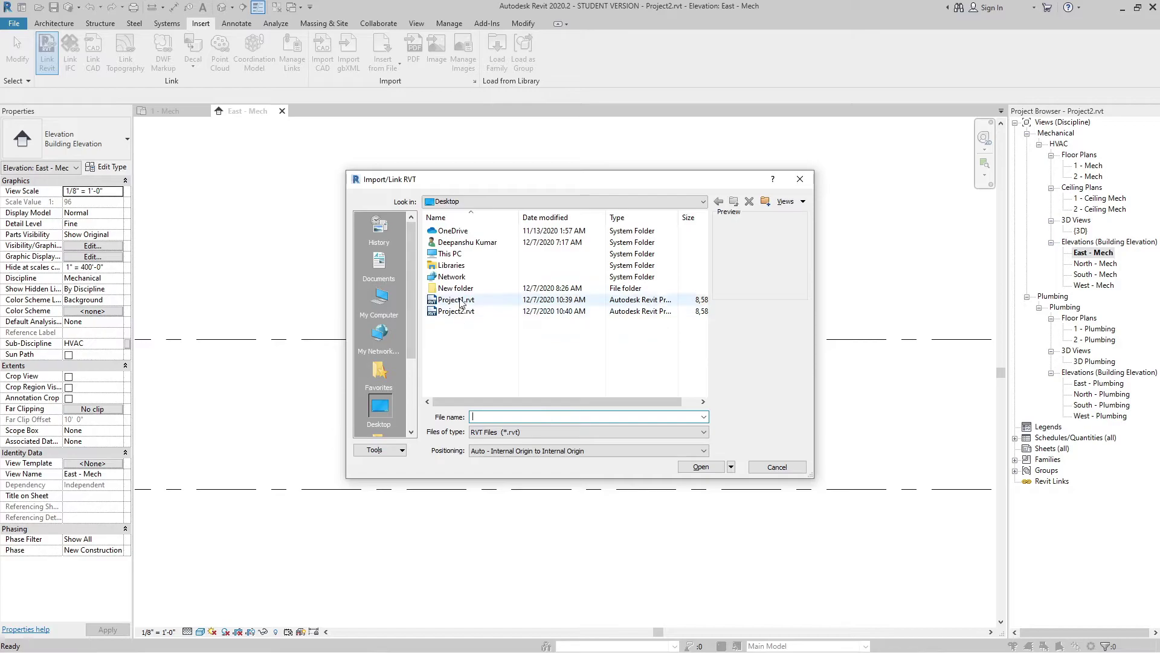
{"action": "left_click", "coordinate": [456, 300]}
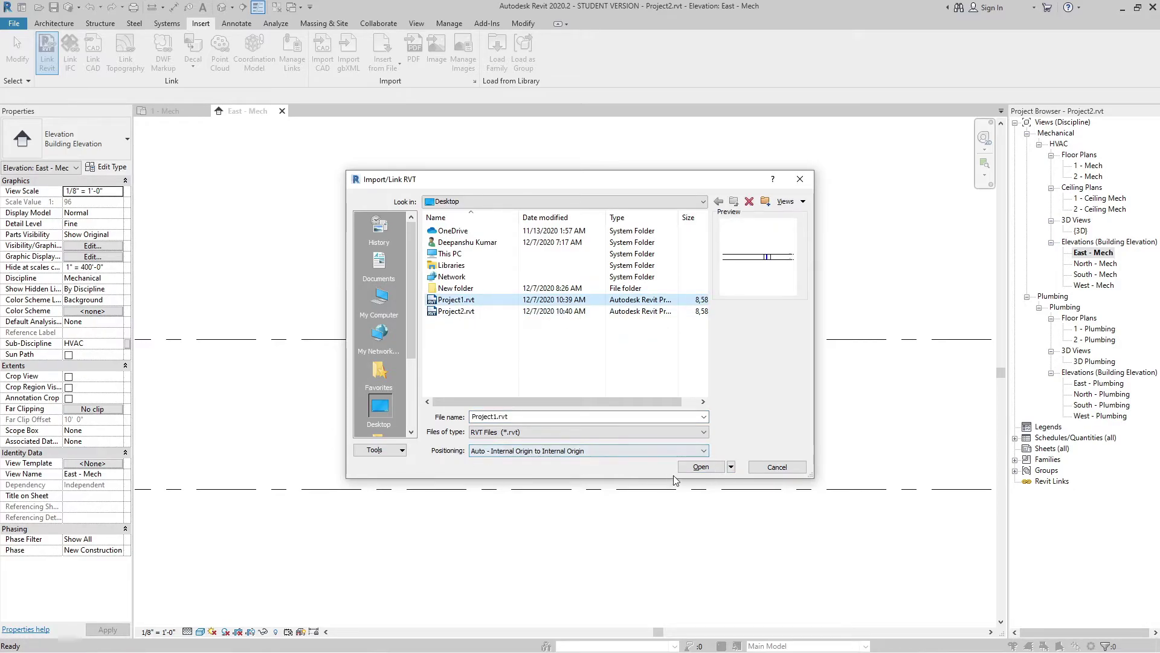
{"action": "left_click", "coordinate": [701, 466]}
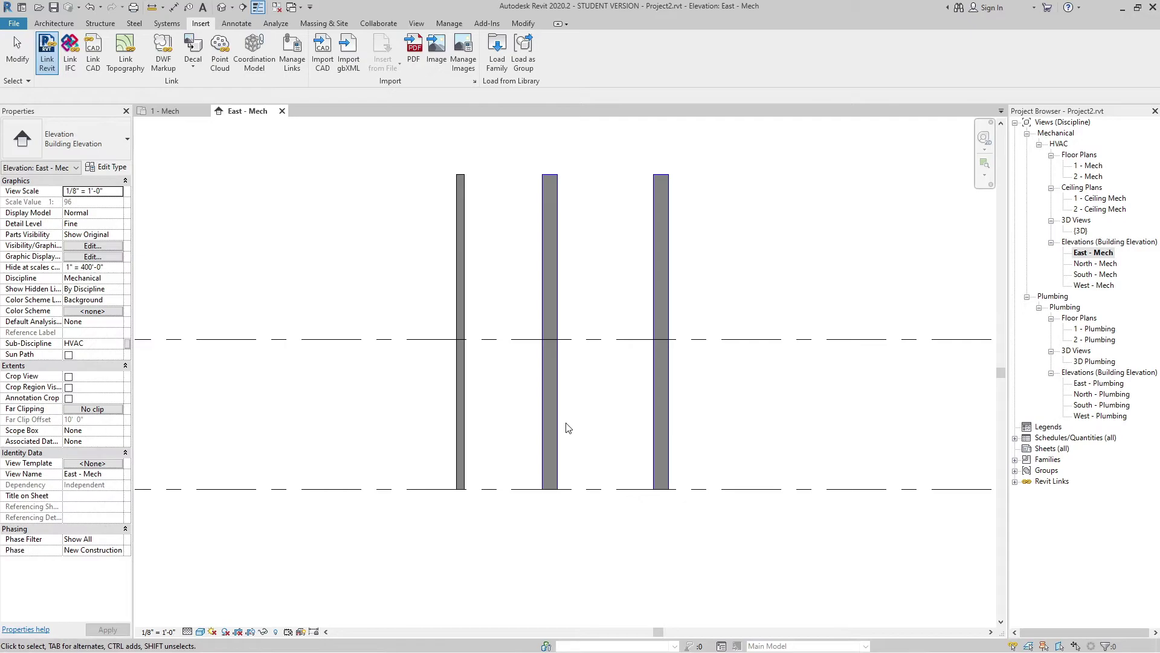
Step: Select the linked Project1 model in the East - Mech elevation
{"action": "left_click", "coordinate": [541, 378]}
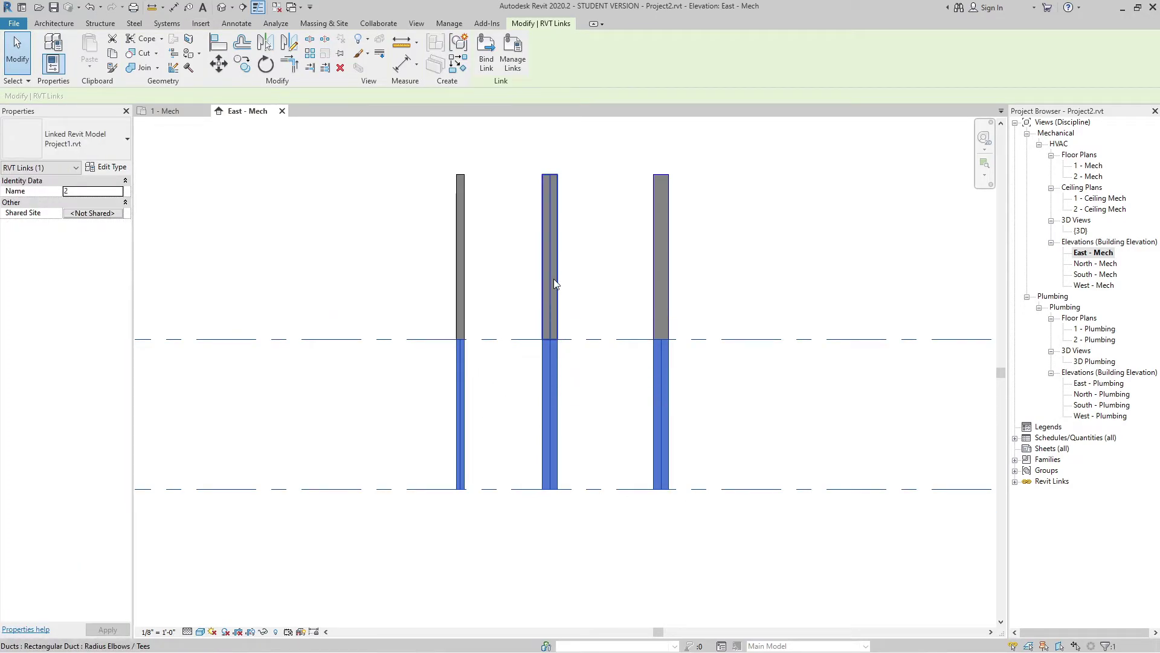
{"action": "key", "text": "Escape"}
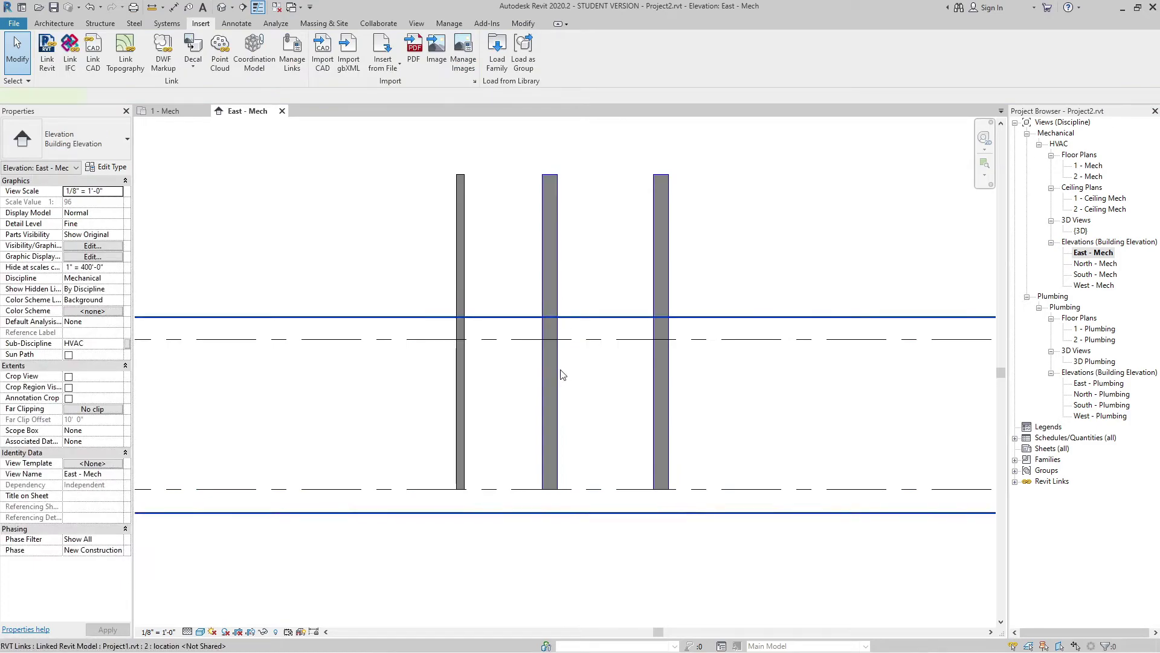
{"action": "left_click", "coordinate": [566, 376]}
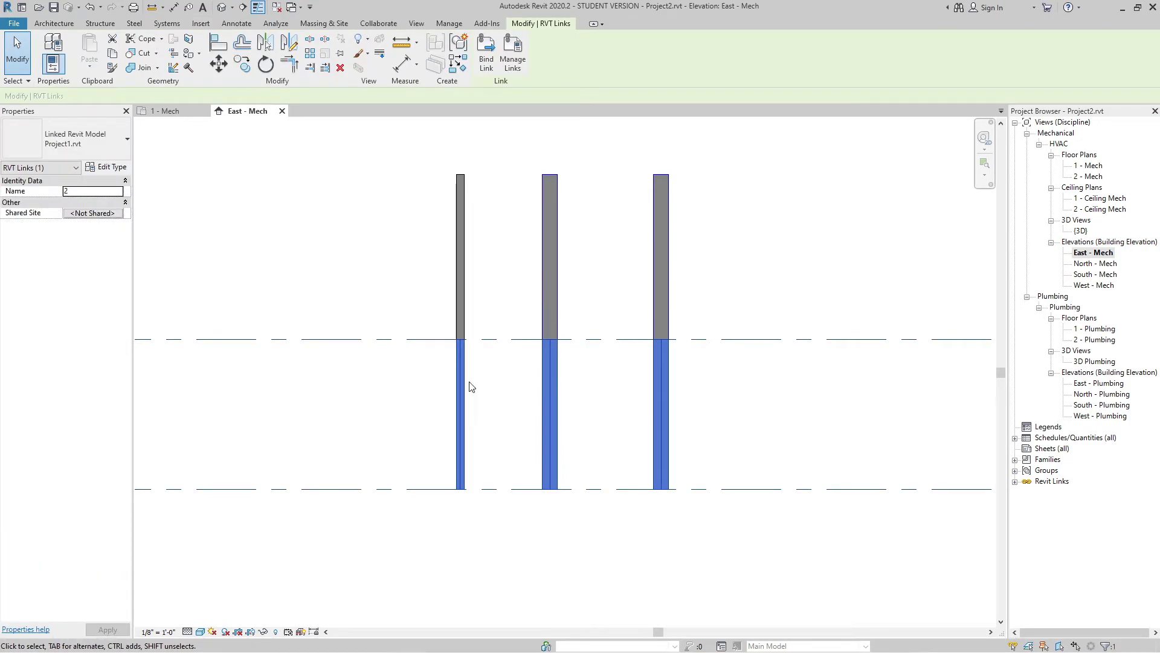
{"action": "left_click", "coordinate": [518, 415]}
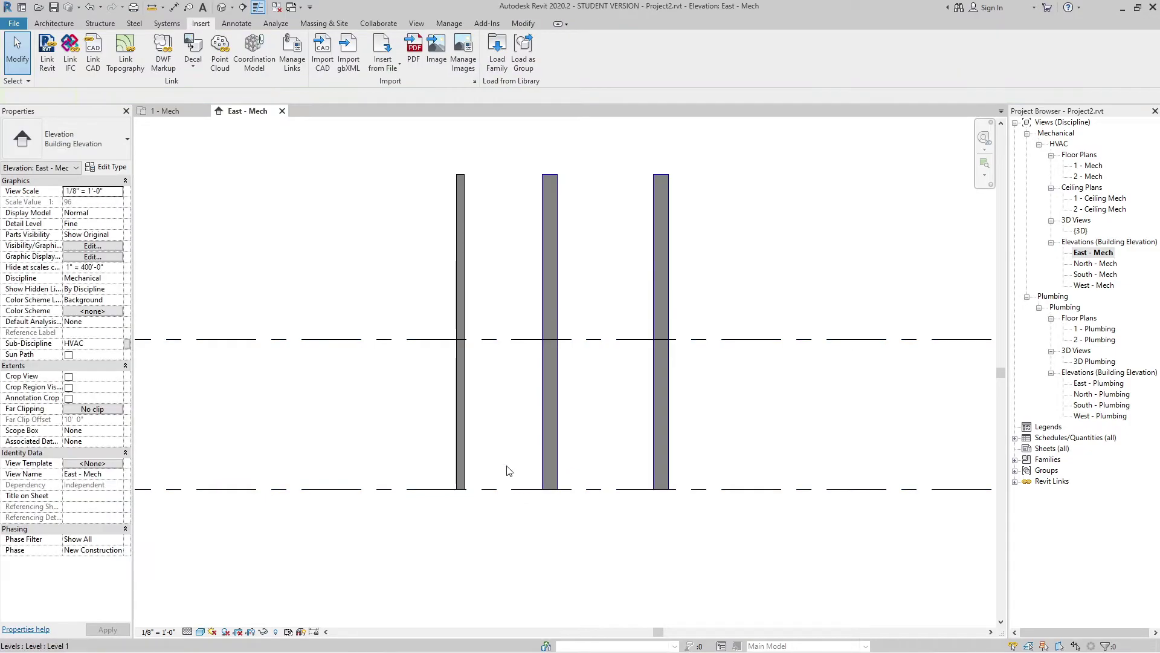
{"action": "left_click", "coordinate": [467, 420]}
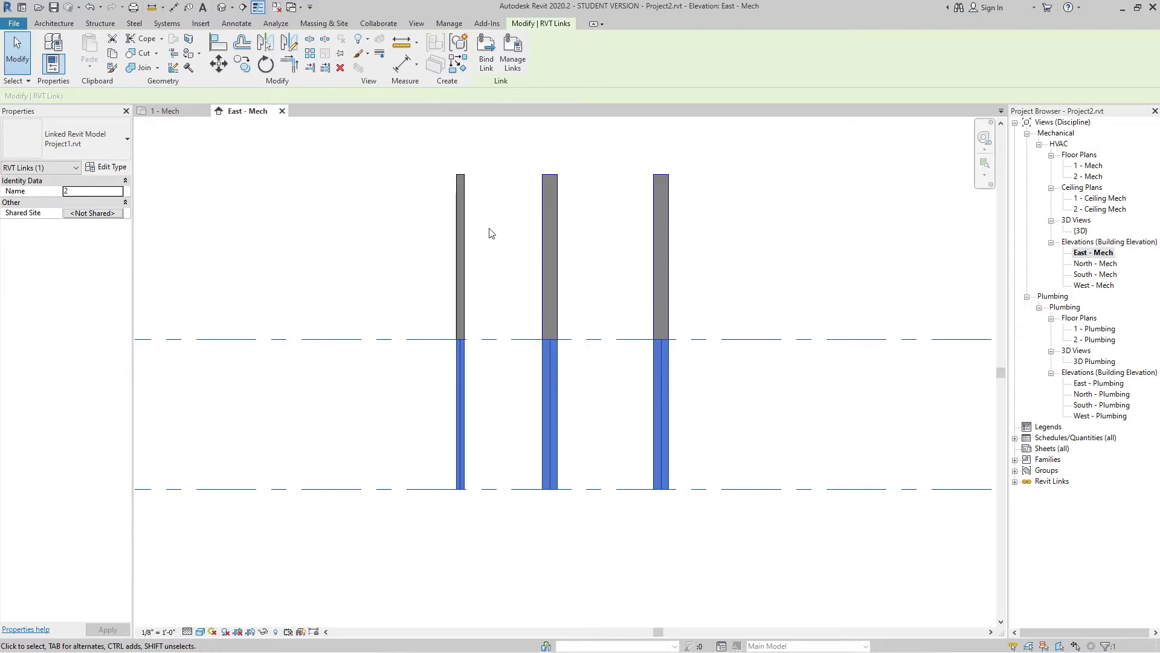
Step: Bind the Project1 link with only Attached Details checked in Bind Link Options
{"action": "left_click", "coordinate": [487, 58]}
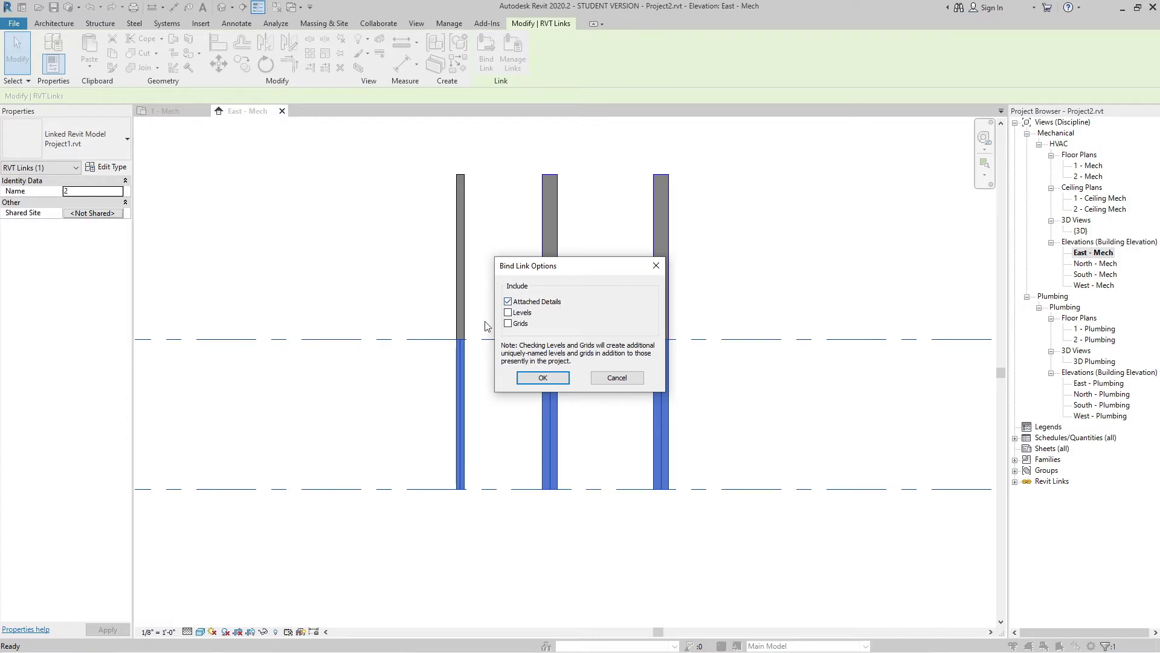
{"action": "left_click", "coordinate": [562, 377]}
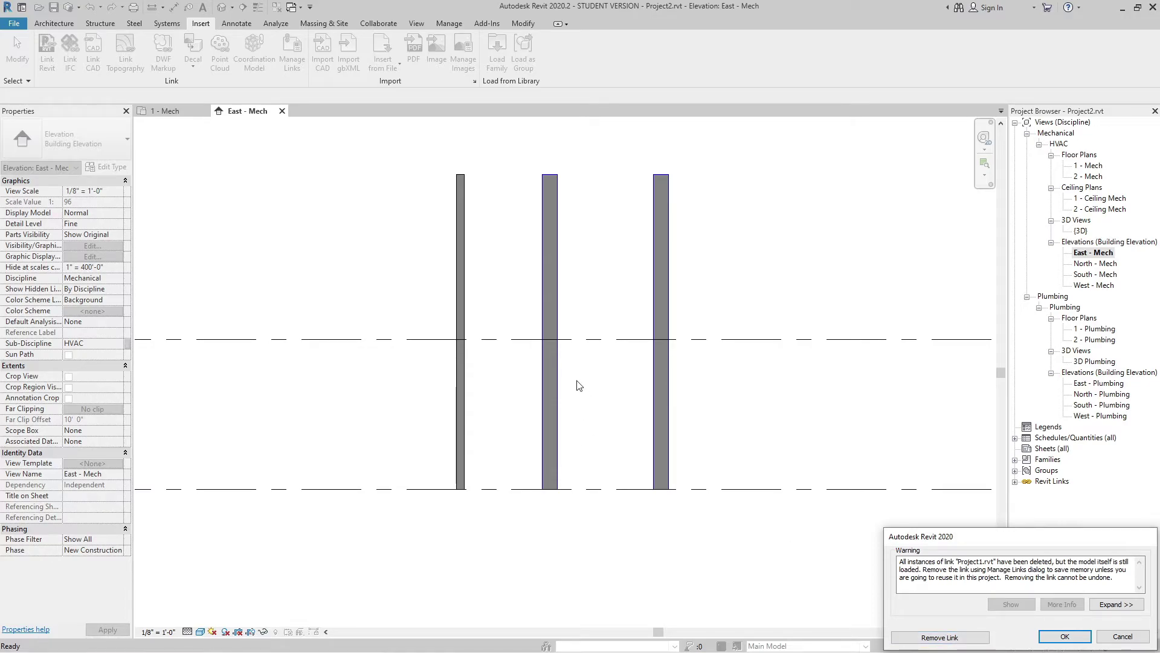
Step: Remove the unused Project1 link and ungroup the bound Project1 model group
{"action": "left_click", "coordinate": [937, 639]}
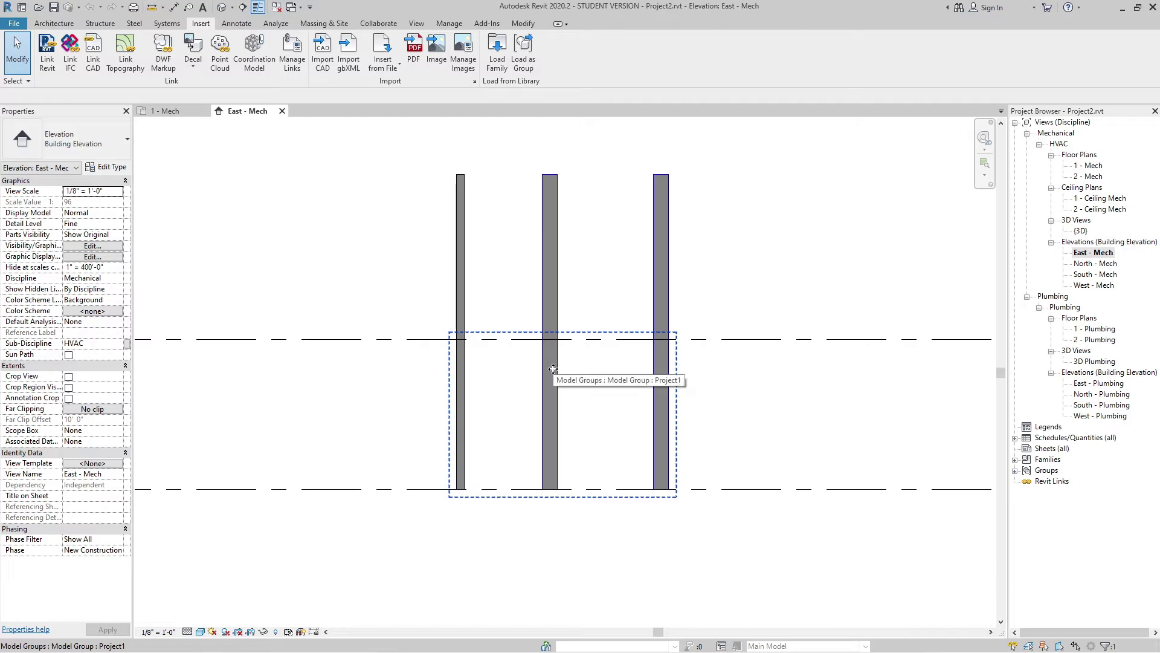
{"action": "left_click", "coordinate": [558, 401]}
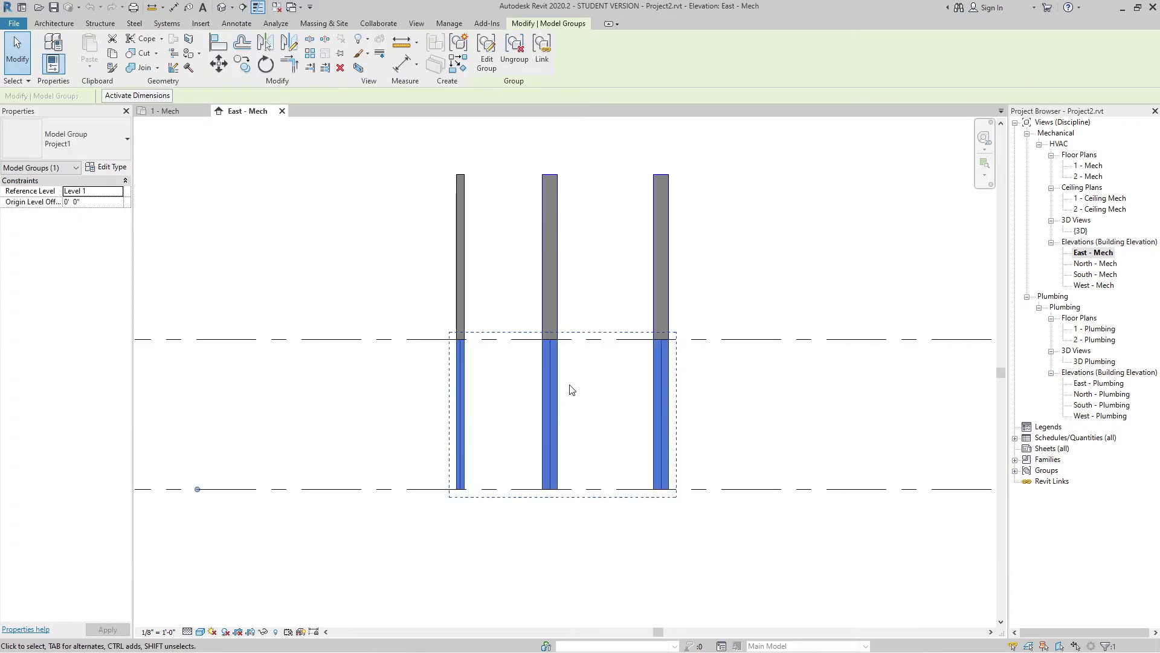
{"action": "left_click", "coordinate": [514, 48]}
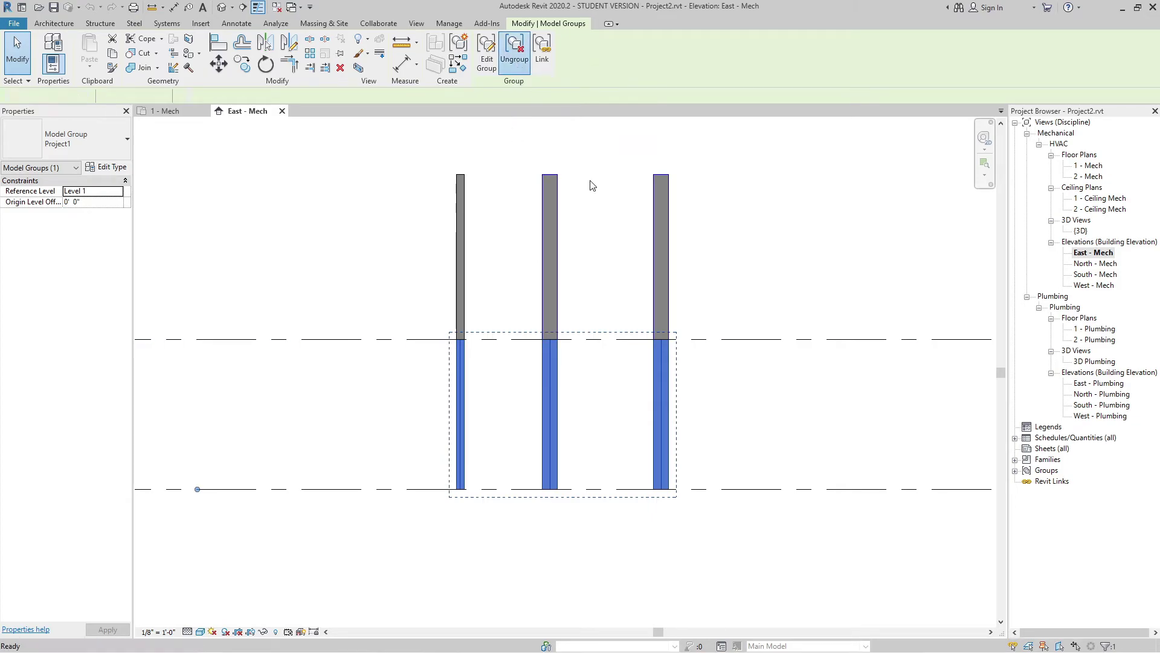
Step: Check the lower left riser segment, clear the selection, and bring up the Modify tools
{"action": "left_click", "coordinate": [614, 228]}
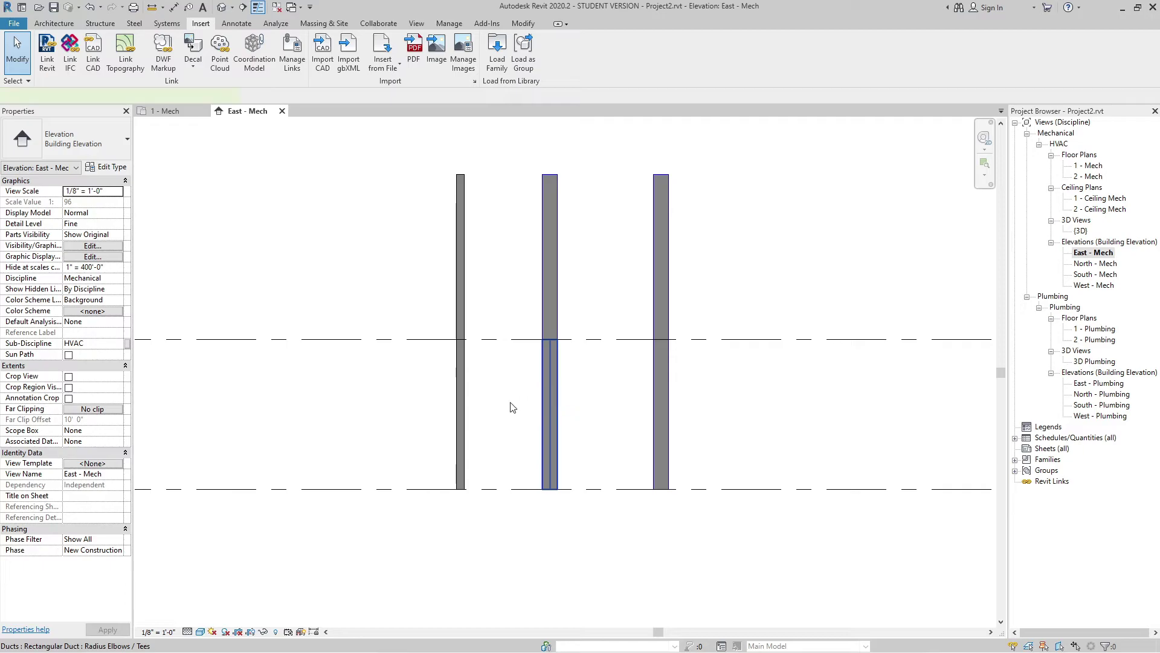
{"action": "left_click", "coordinate": [458, 387]}
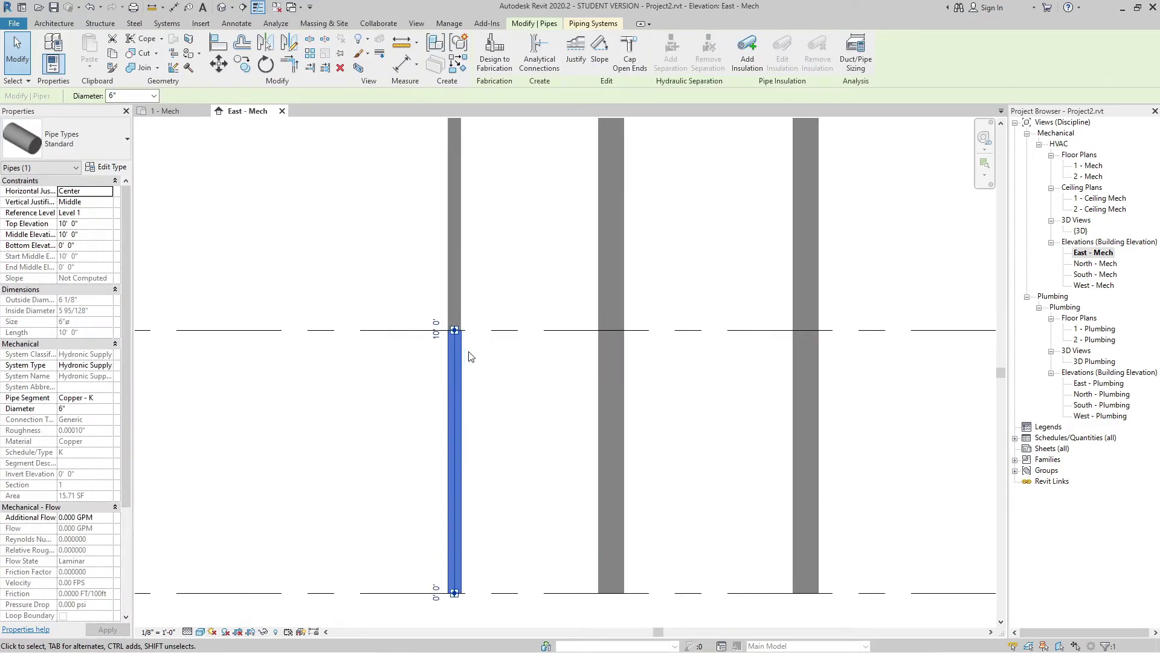
{"action": "left_click", "coordinate": [470, 357]}
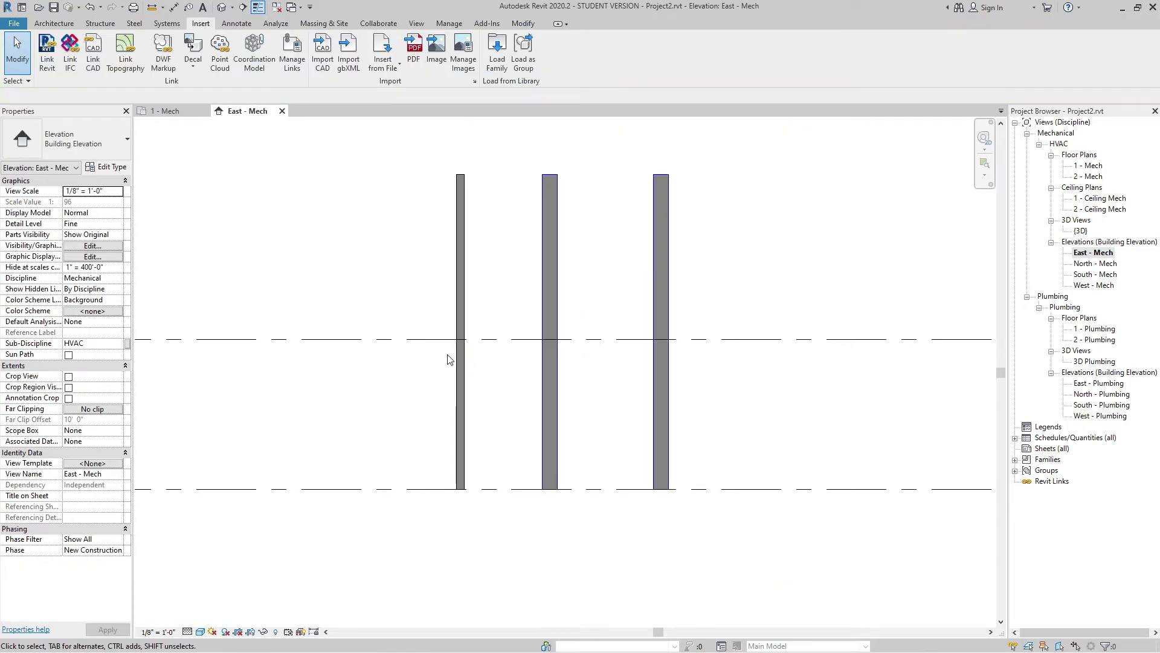
{"action": "scroll", "coordinate": [456, 362], "scroll_direction": "up", "scroll_amount": 3}
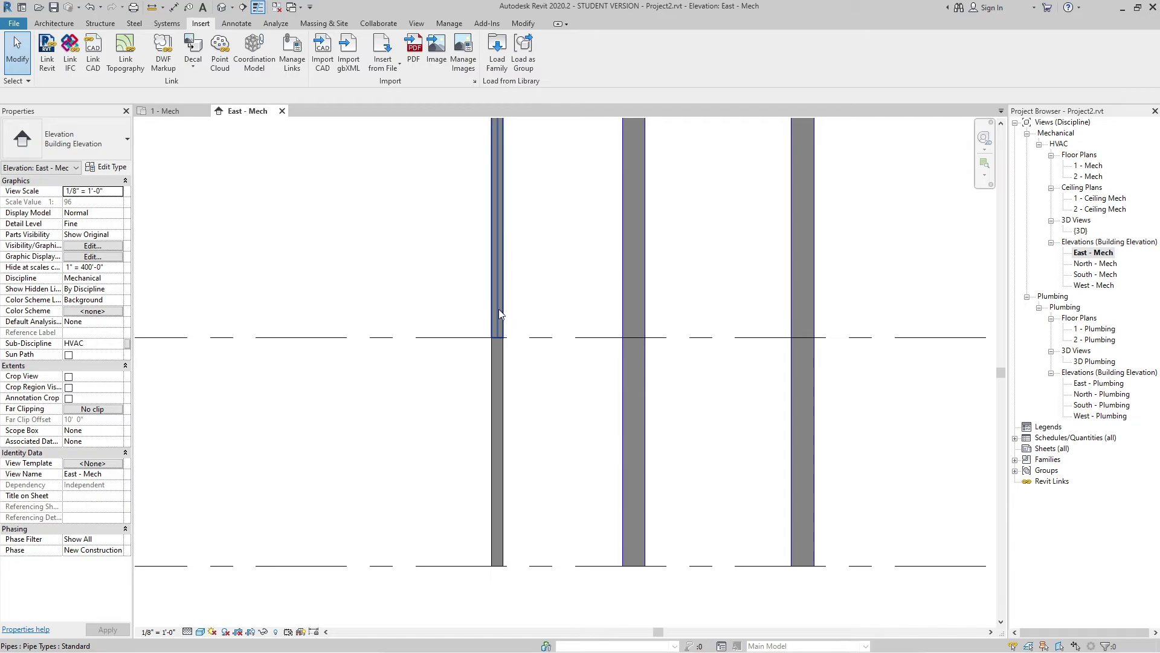
{"action": "left_click", "coordinate": [523, 24]}
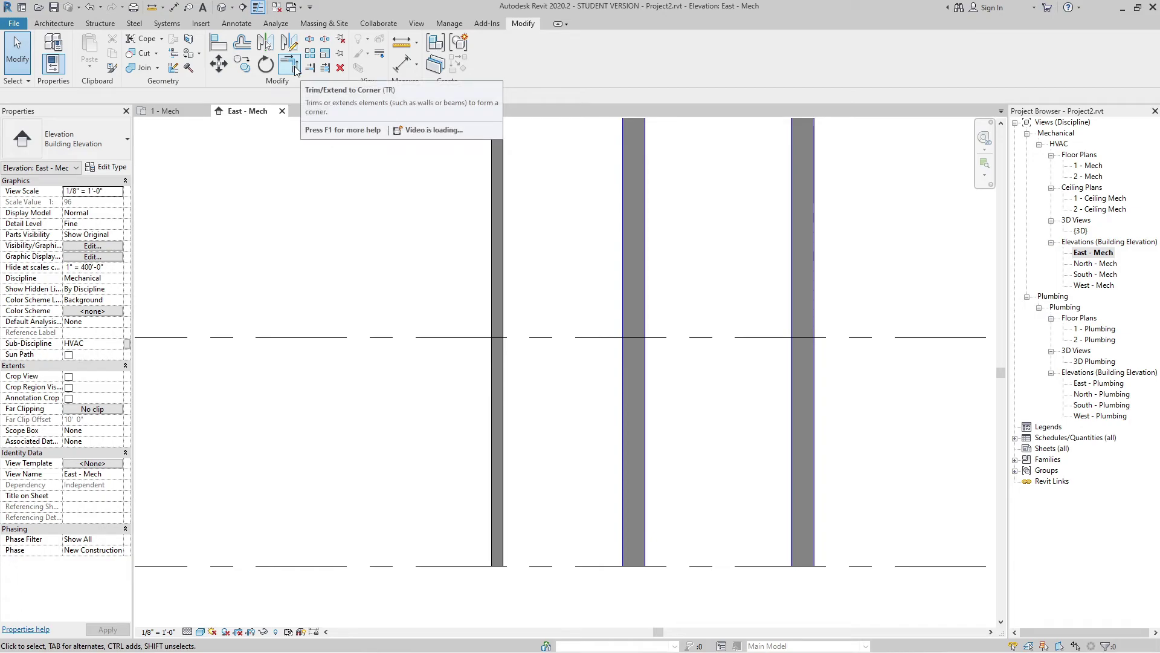
Step: Join the upper and lower pipe segments with Trim/Extend to Corner
{"action": "left_click", "coordinate": [288, 64]}
{"action": "scroll", "coordinate": [481, 288], "scroll_direction": "down", "scroll_amount": 2}
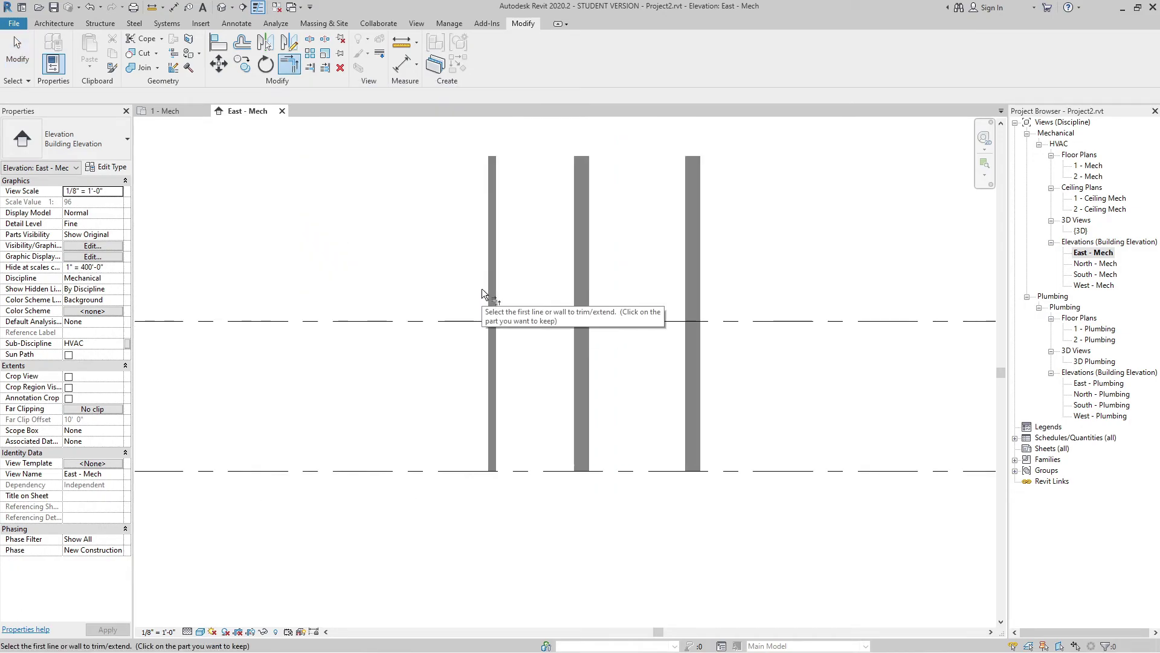
{"action": "left_click", "coordinate": [491, 224]}
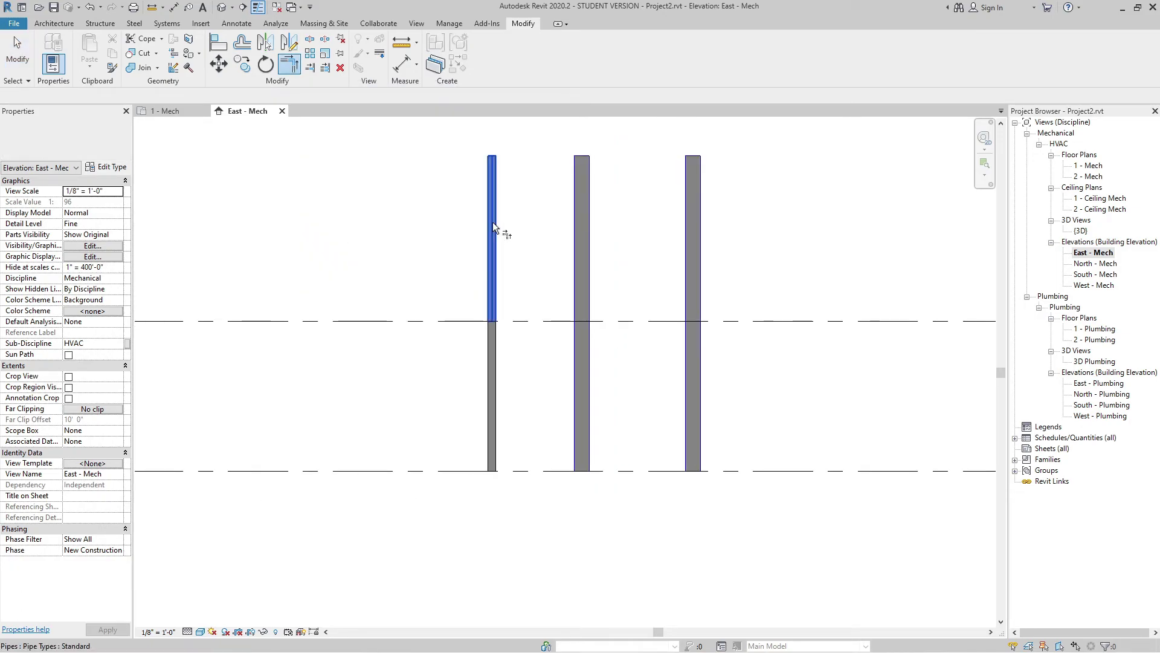
{"action": "left_click", "coordinate": [493, 411]}
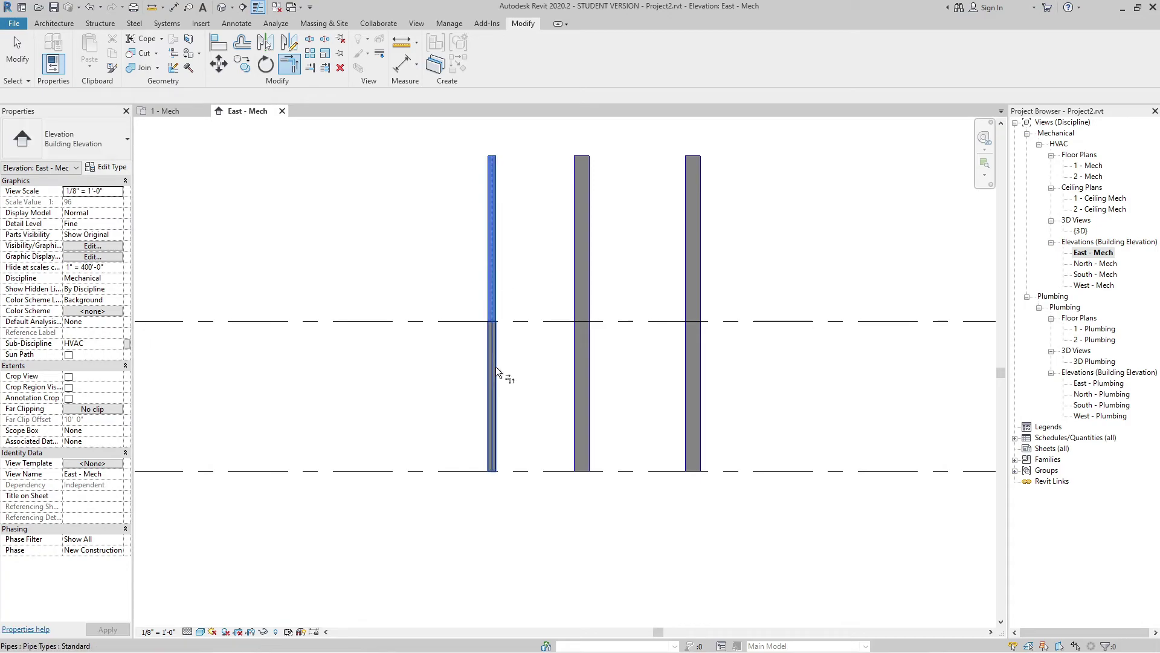
{"action": "left_click", "coordinate": [489, 267]}
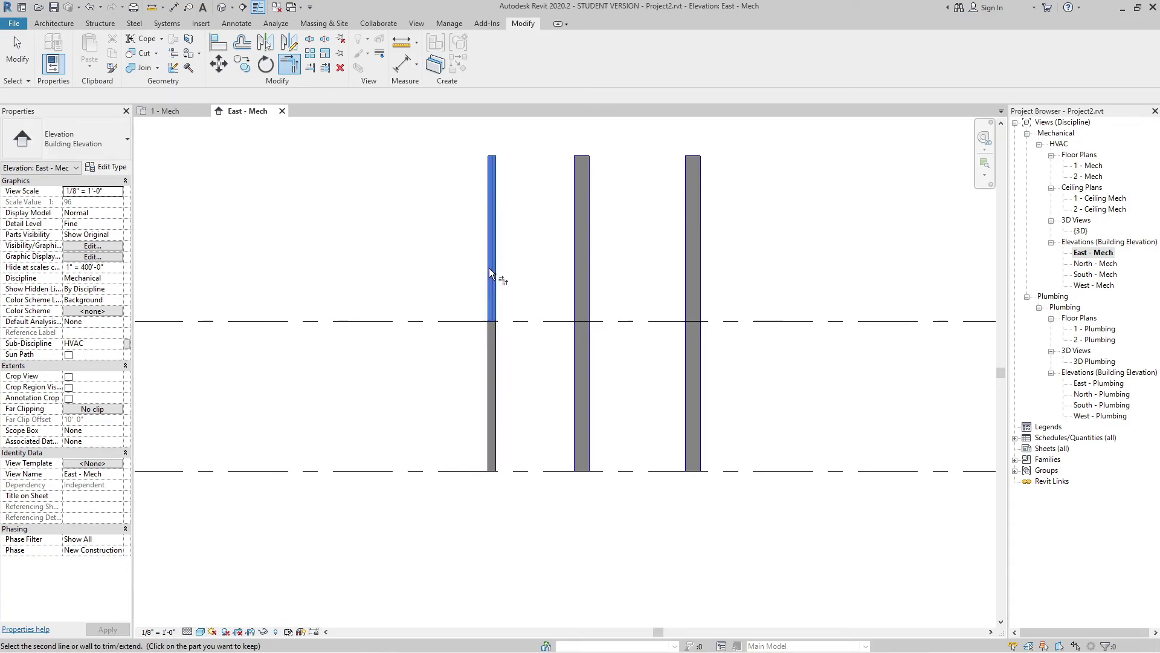
{"action": "left_click", "coordinate": [492, 361]}
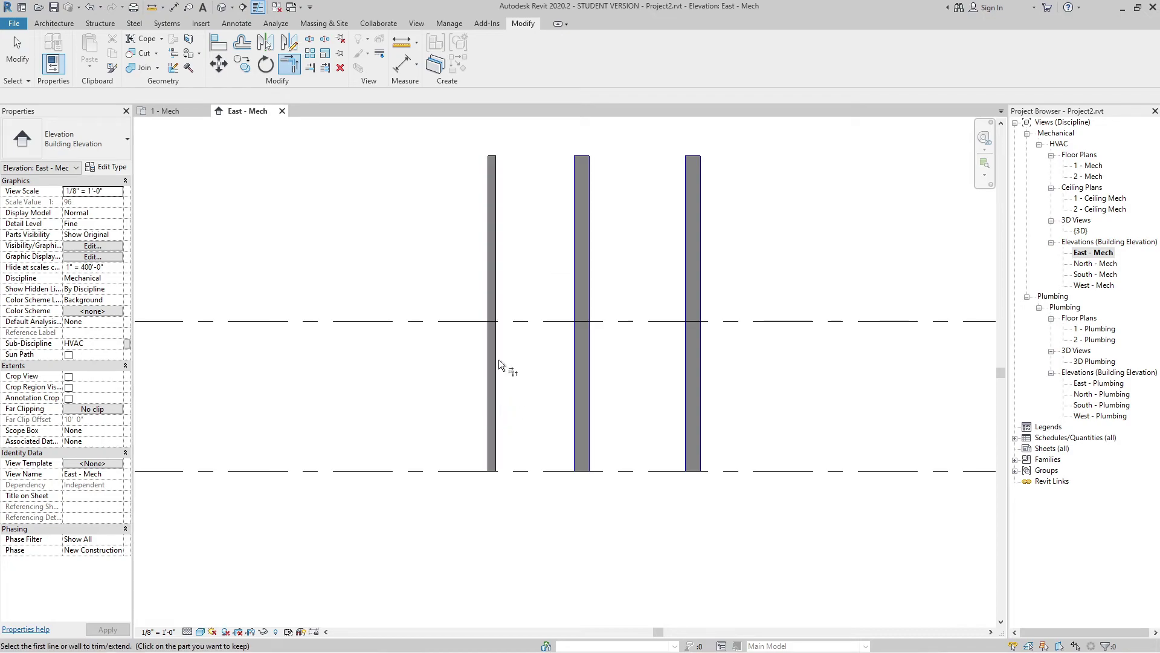
{"action": "scroll", "coordinate": [493, 329], "scroll_direction": "up", "scroll_amount": 2}
{"action": "scroll", "coordinate": [494, 330], "scroll_direction": "down", "scroll_amount": 2}
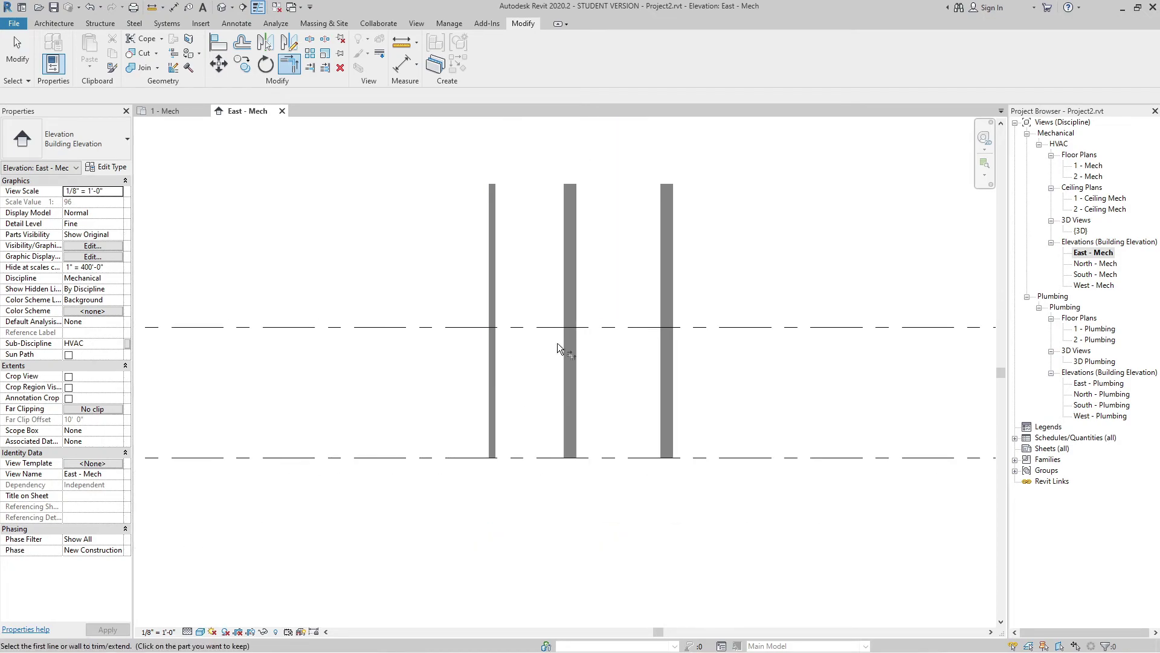
Step: Join the middle and right ducts' upper and lower segments the same way
{"action": "left_click", "coordinate": [571, 224]}
{"action": "left_click", "coordinate": [573, 397]}
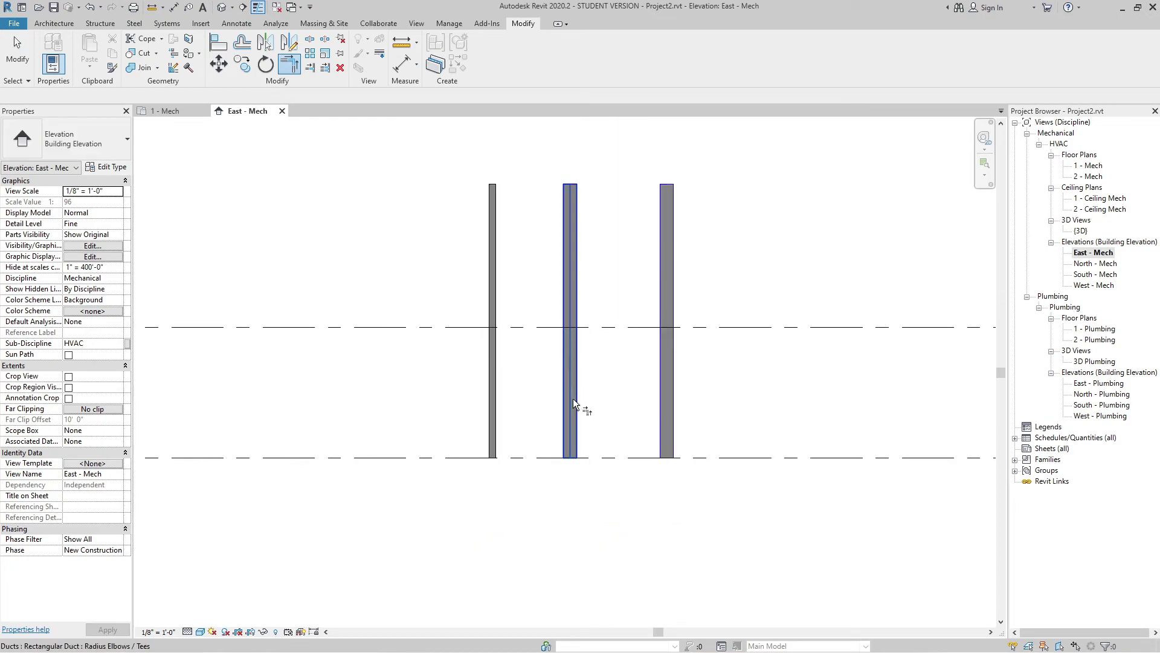
{"action": "scroll", "coordinate": [667, 310], "scroll_direction": "up", "scroll_amount": 1}
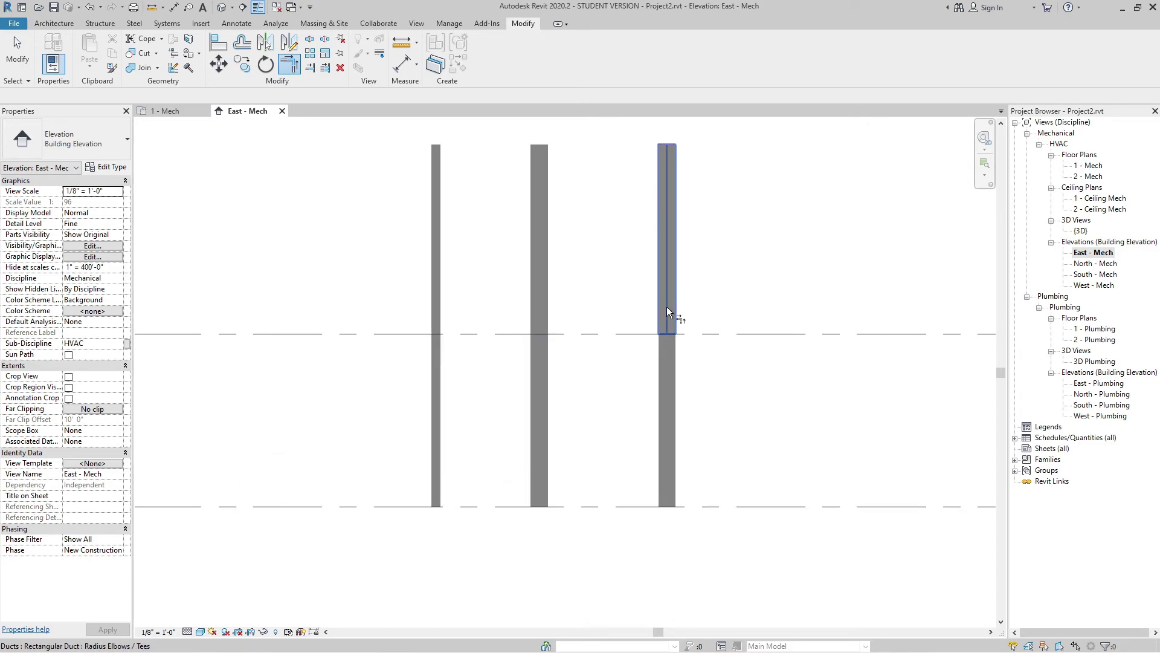
{"action": "left_click", "coordinate": [667, 209]}
{"action": "left_click", "coordinate": [668, 434]}
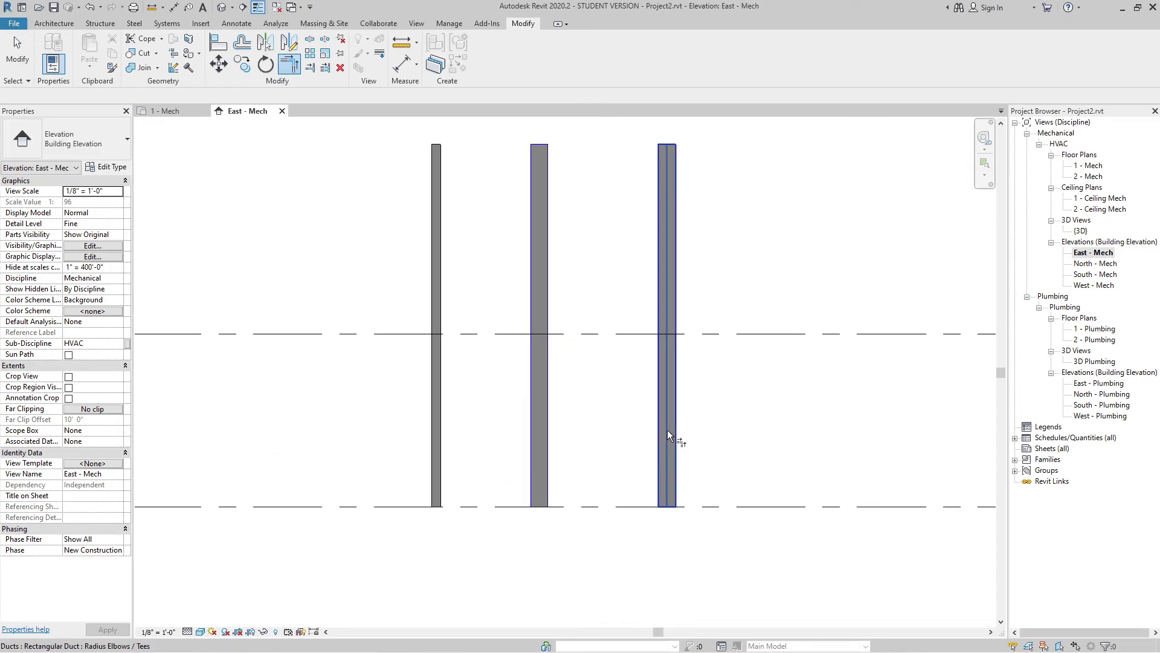
{"action": "scroll", "coordinate": [667, 432], "scroll_direction": "down", "scroll_amount": 2}
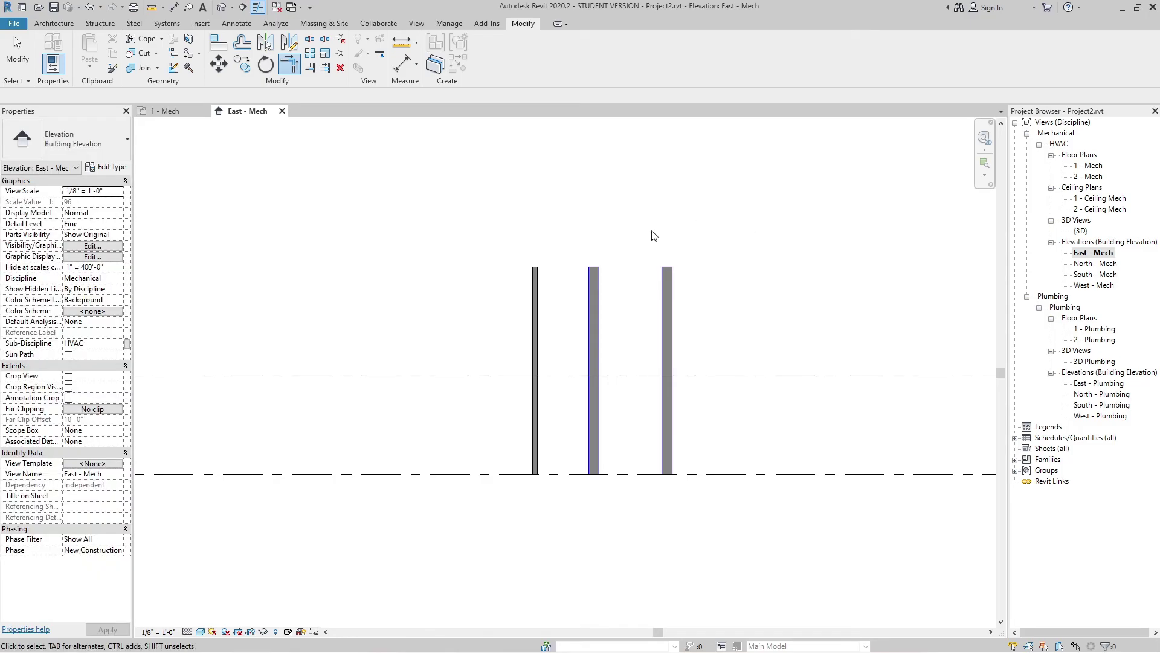
{"action": "key", "text": "Escape"}
{"action": "left_click_drag", "start_coordinate": [722, 221], "coordinate": [532, 381]}
{"action": "scroll", "coordinate": [683, 338], "scroll_direction": "up", "scroll_amount": 2}
{"action": "scroll", "coordinate": [668, 316], "scroll_direction": "down", "scroll_amount": 1}
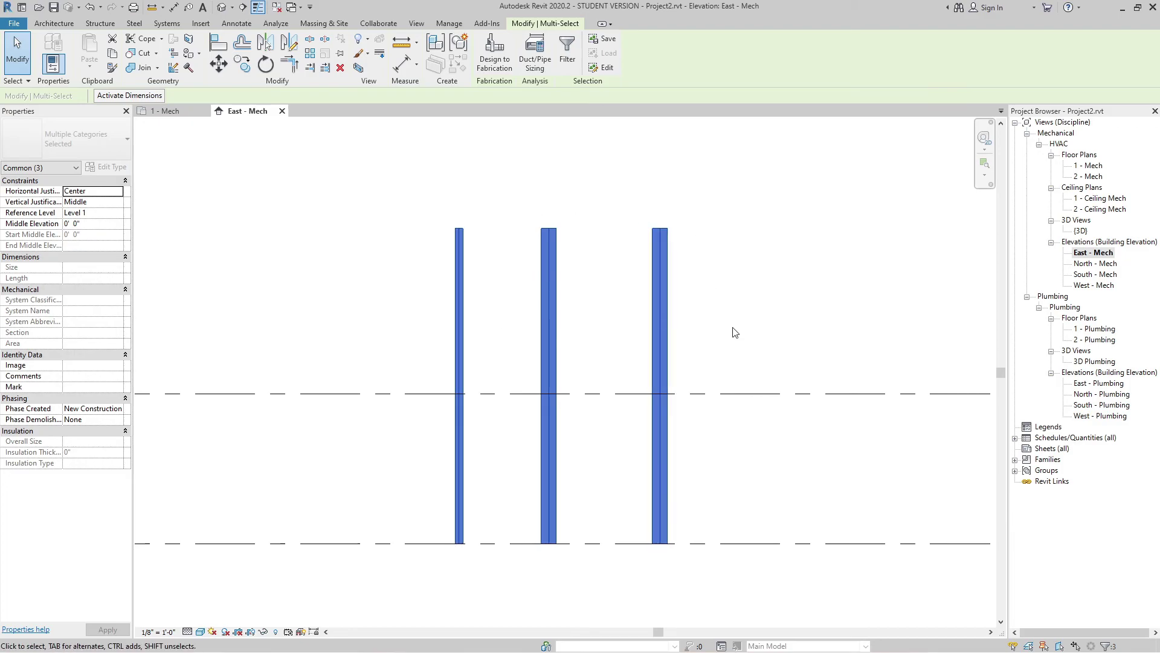
{"action": "scroll", "coordinate": [713, 323], "scroll_direction": "down", "scroll_amount": 2}
{"action": "middle_click_drag", "start_coordinate": [764, 339], "coordinate": [737, 330]}
{"action": "scroll", "coordinate": [649, 306], "scroll_direction": "down", "scroll_amount": 2}
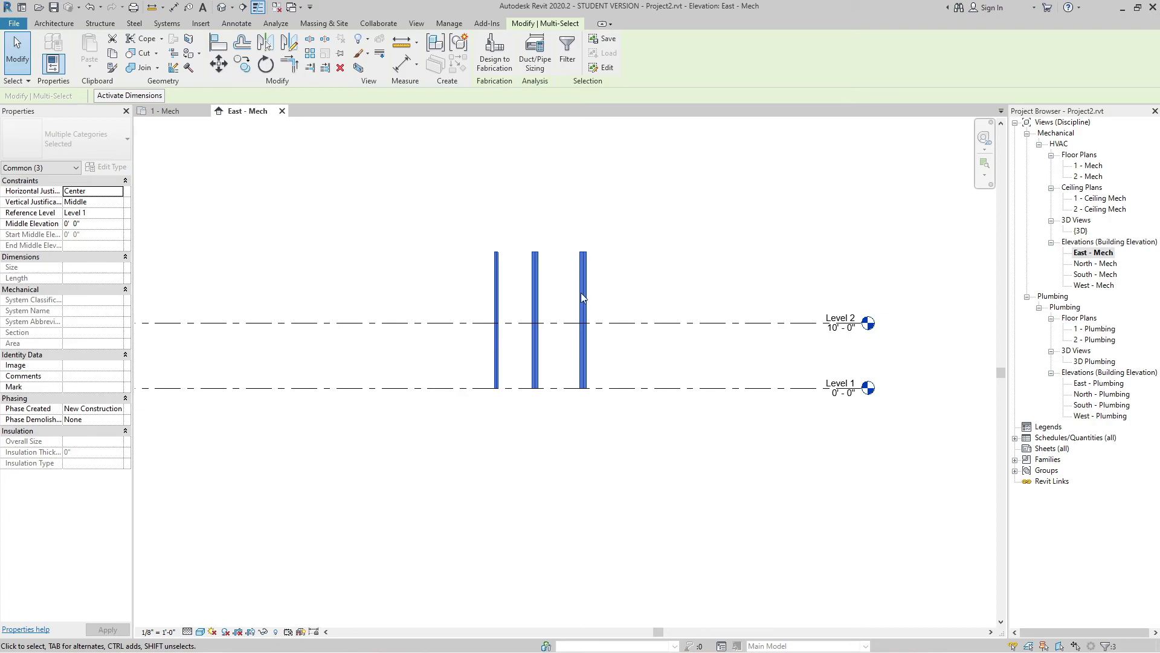
{"action": "key", "text": "Escape"}
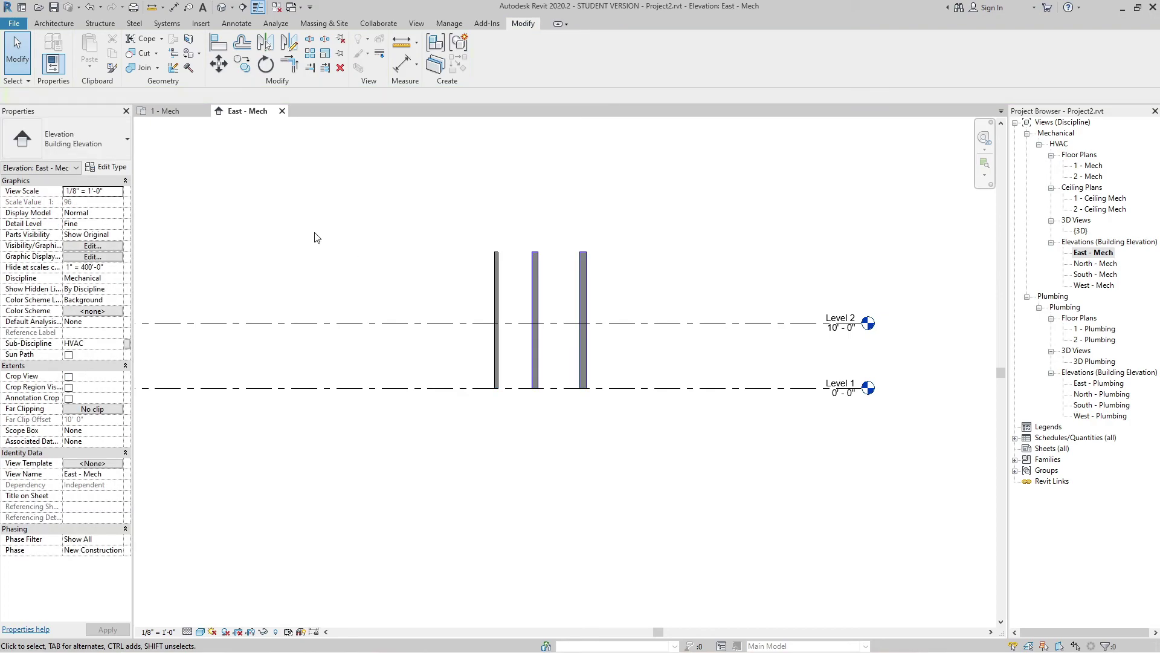
Step: Open the {3D} view and select the two ducts and the pipe
{"action": "left_click", "coordinate": [222, 6]}
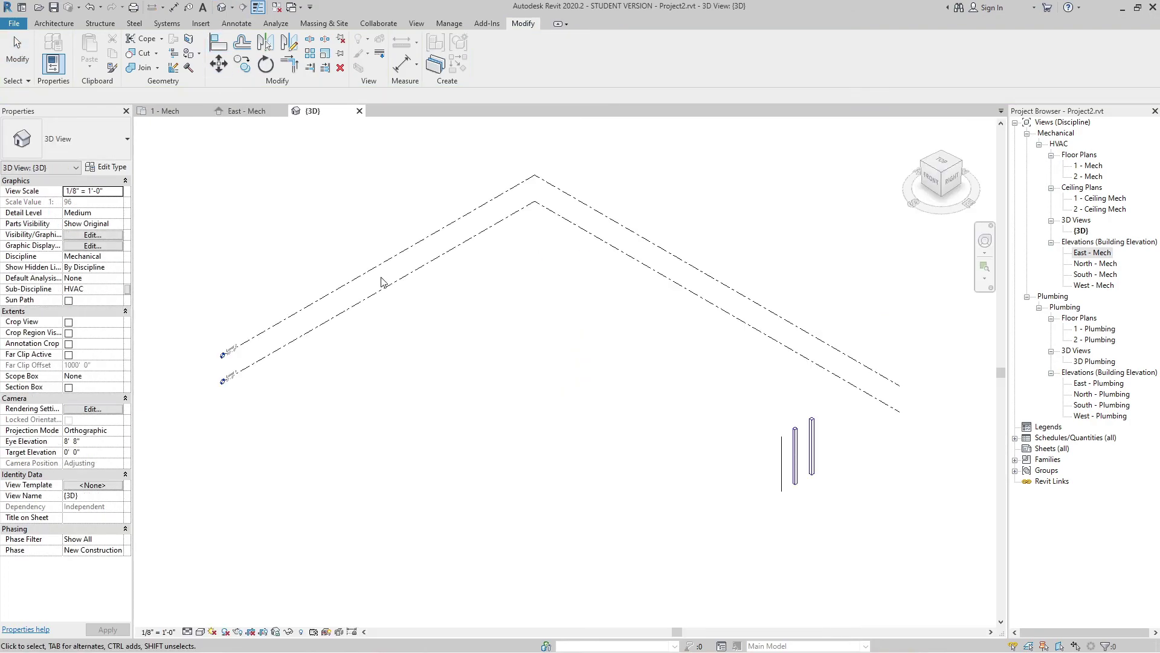
{"action": "scroll", "coordinate": [744, 395], "scroll_direction": "up", "scroll_amount": 5}
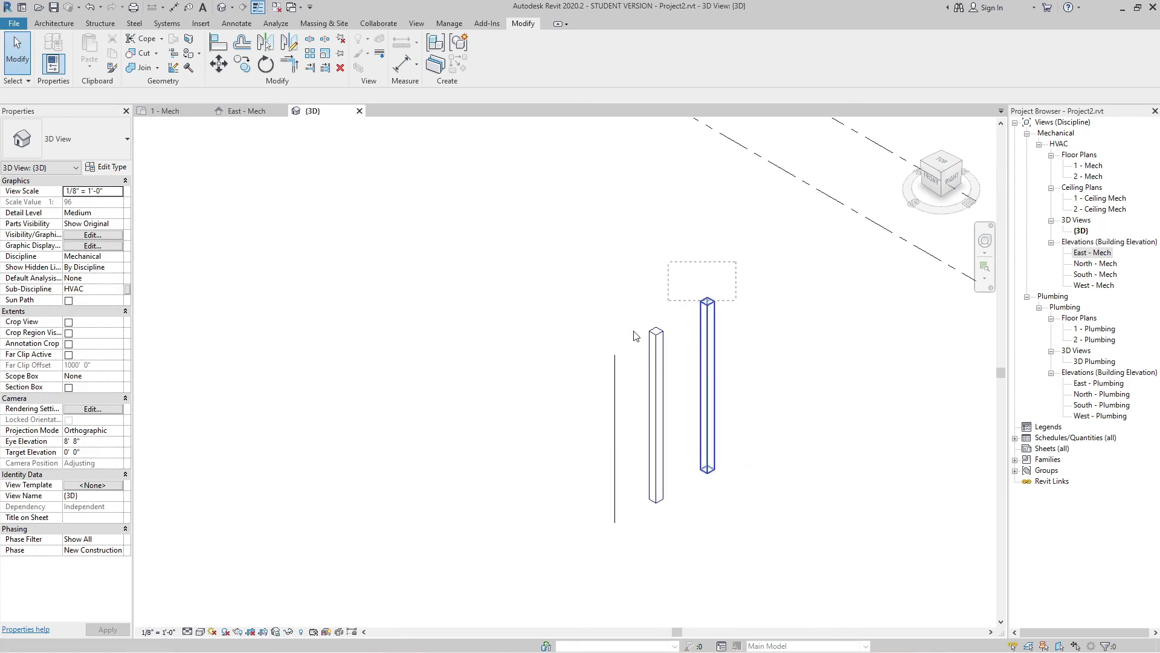
{"action": "left_click_drag", "start_coordinate": [720, 417], "coordinate": [562, 393]}
{"action": "scroll", "coordinate": [723, 414], "scroll_direction": "up", "scroll_amount": 3}
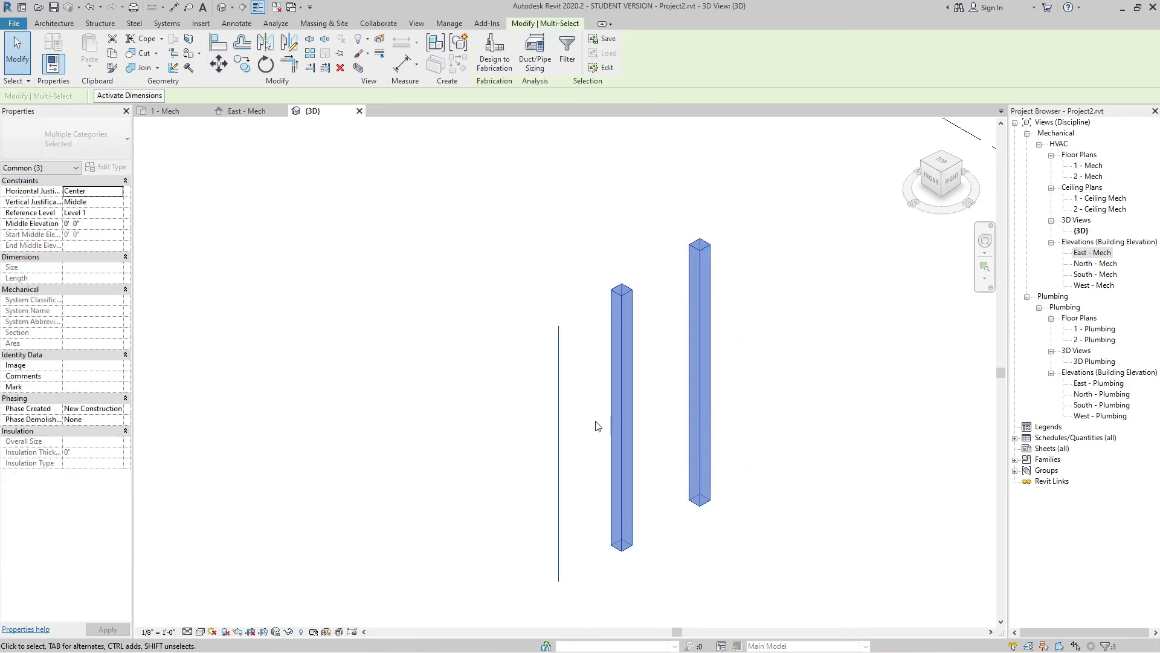
Step: Set the 3D view to Fine detail level and Shaded visual style
{"action": "left_click", "coordinate": [187, 632]}
{"action": "left_click", "coordinate": [212, 623]}
{"action": "left_click", "coordinate": [201, 632]}
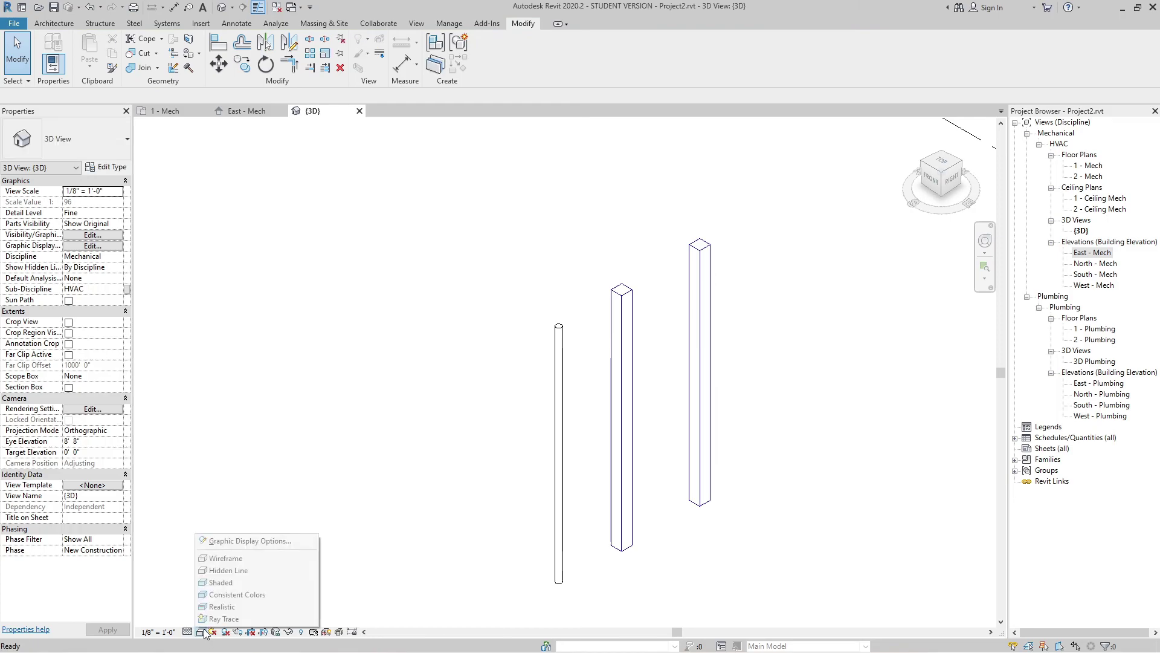
{"action": "left_click", "coordinate": [221, 582]}
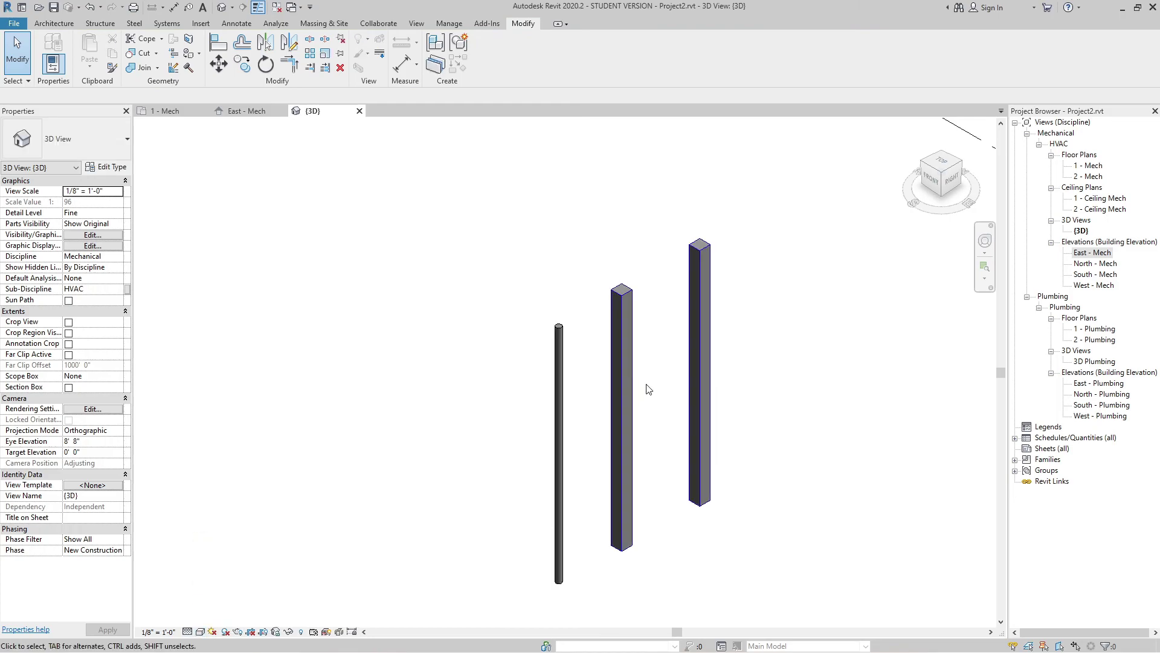
{"action": "scroll", "coordinate": [648, 389], "scroll_direction": "up", "scroll_amount": 2}
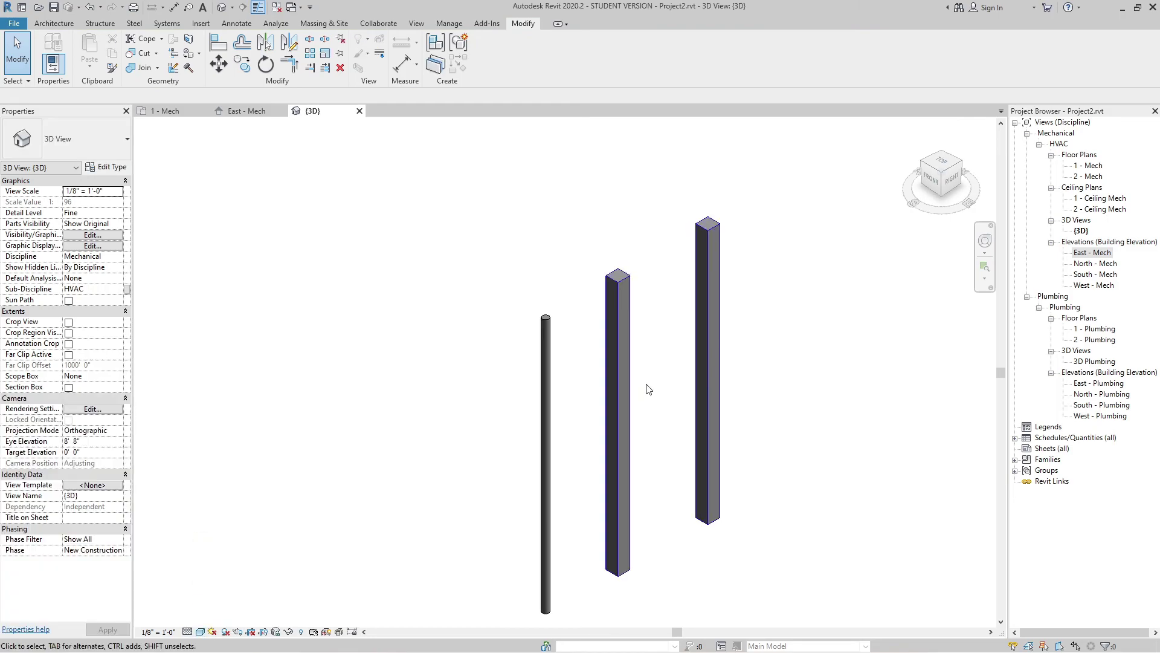
{"action": "scroll", "coordinate": [648, 389], "scroll_direction": "down", "scroll_amount": 2}
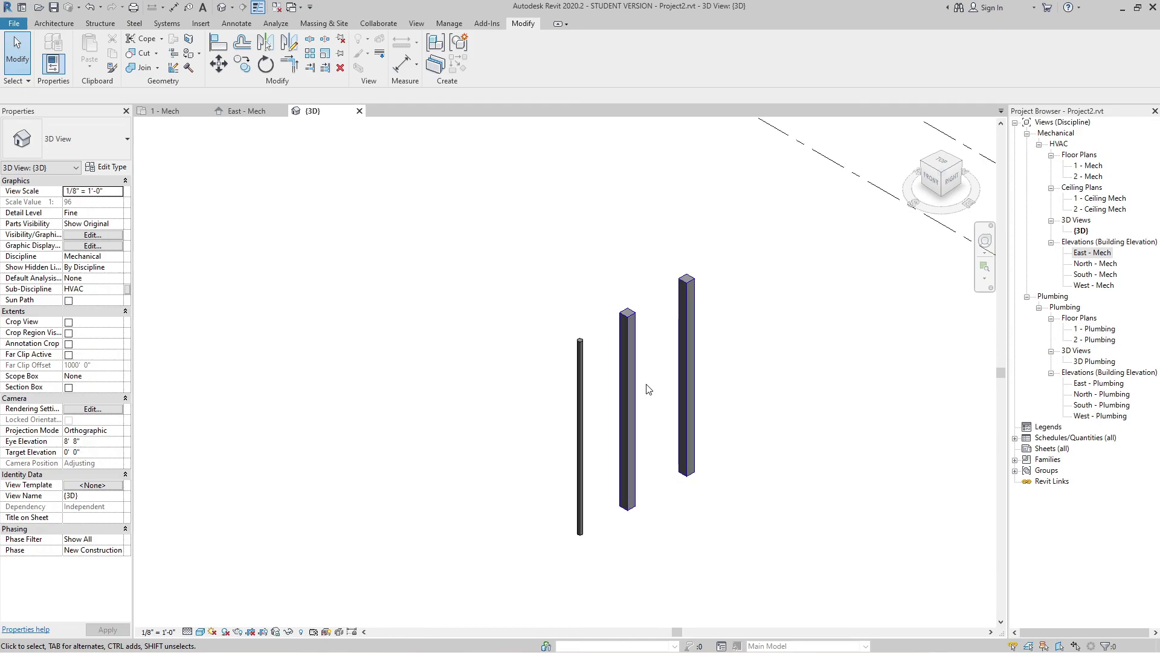